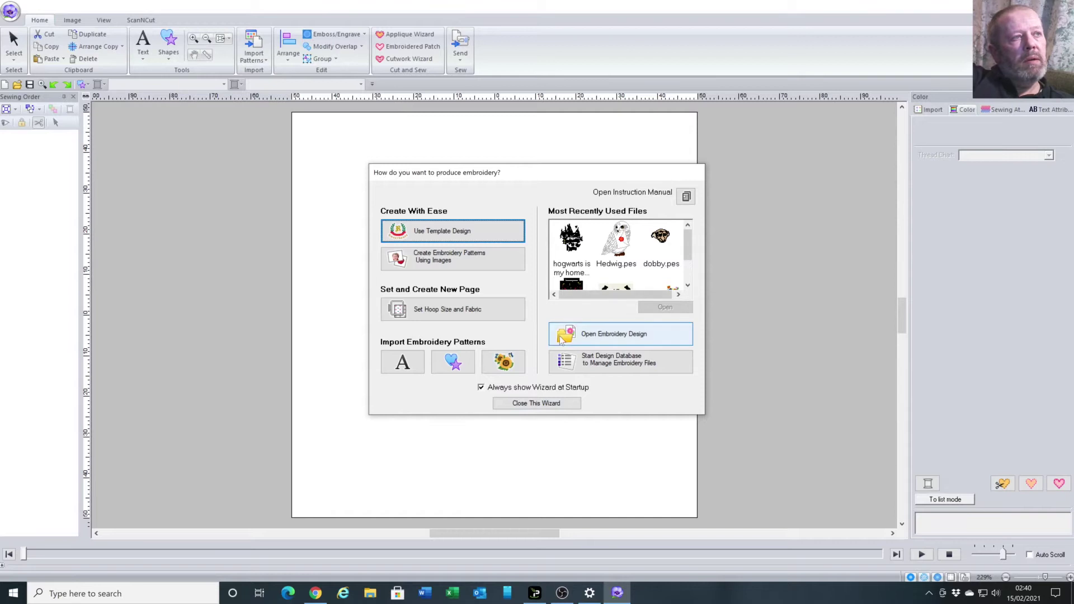
- Dismiss the startup wizard and check the program's version information
{"action": "left_click", "coordinate": [538, 405]}
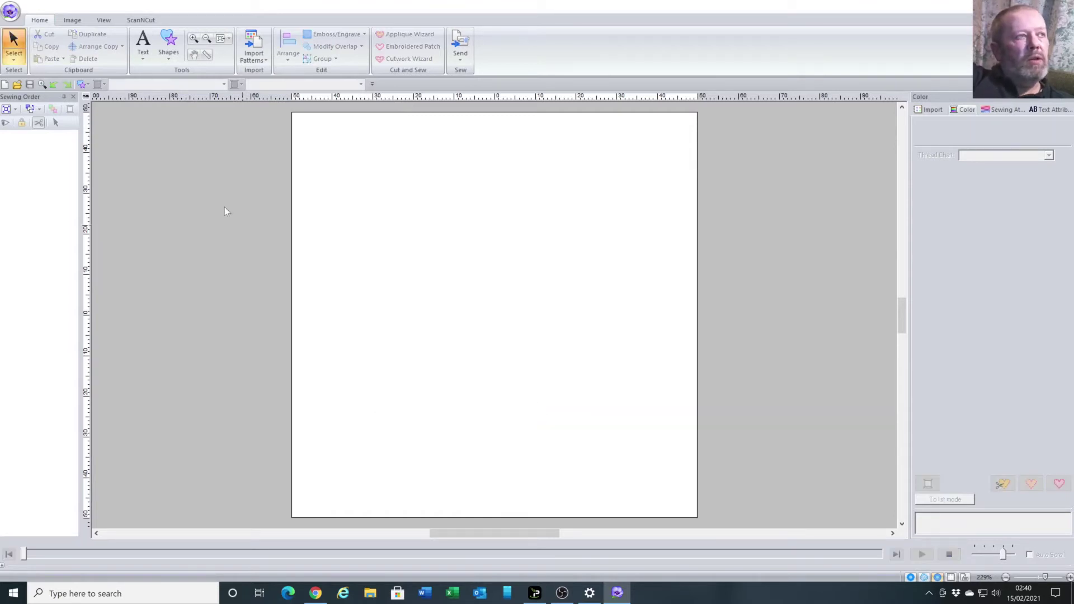
{"action": "left_click", "coordinate": [104, 20]}
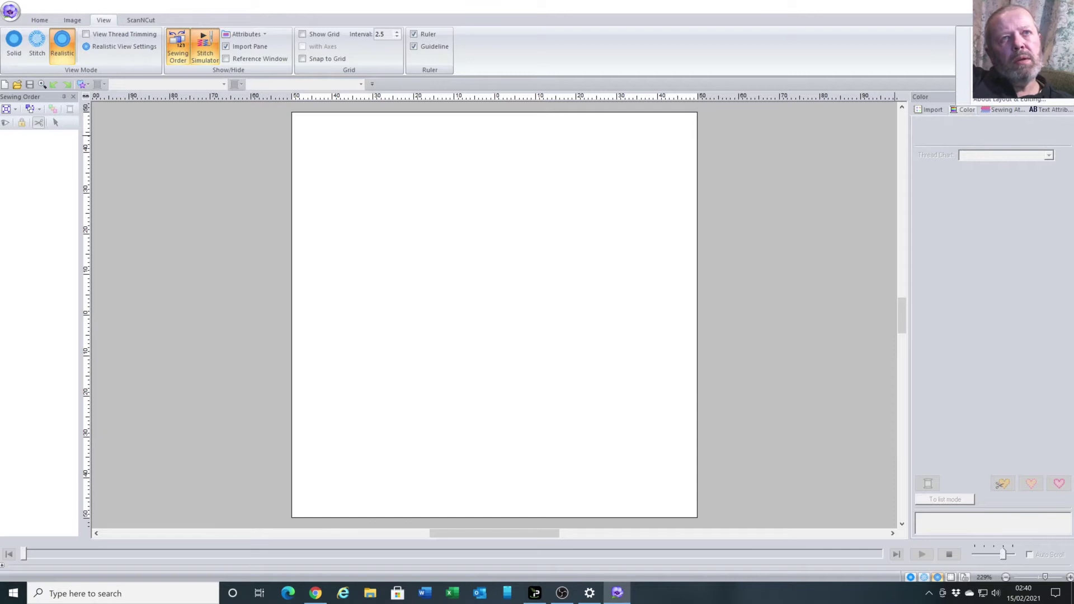
{"action": "left_click", "coordinate": [976, 47]}
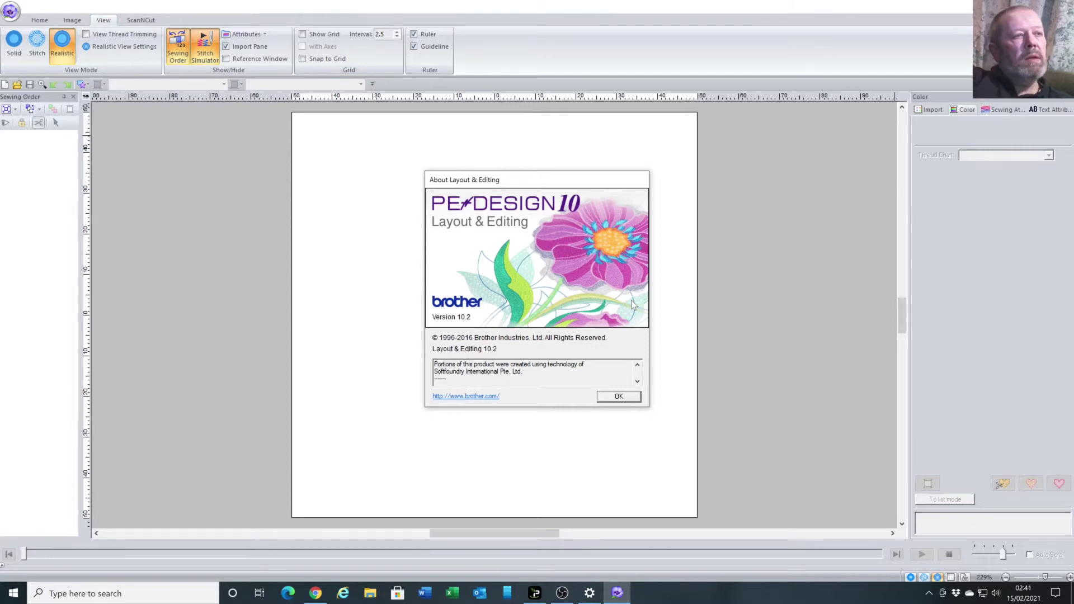
{"action": "left_click", "coordinate": [618, 397]}
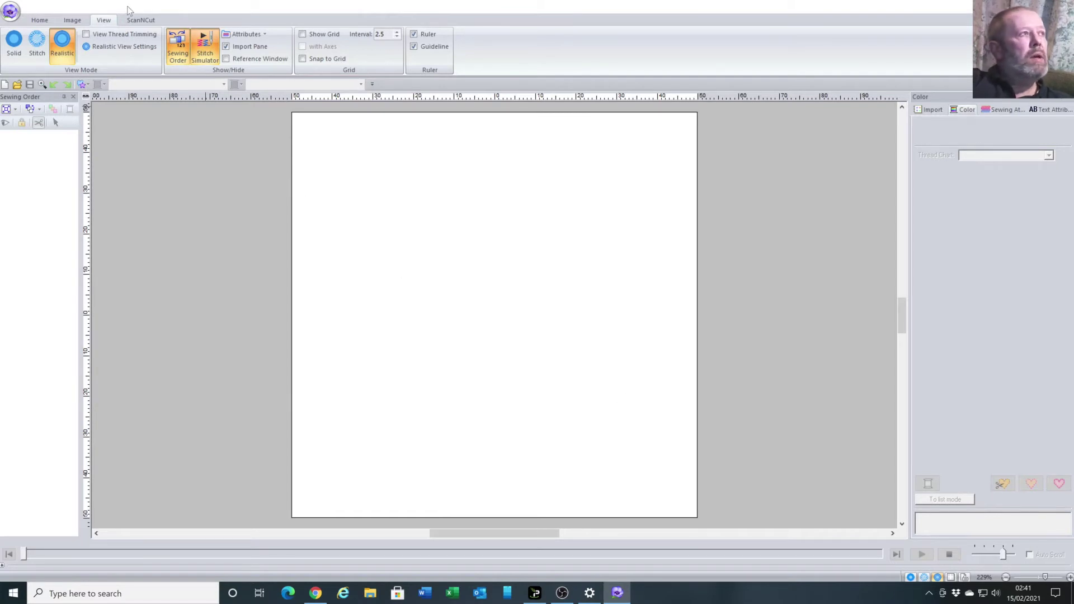
- Set the design page's hoop size to 300 x 200 mm in the design settings
{"action": "left_click", "coordinate": [11, 11]}
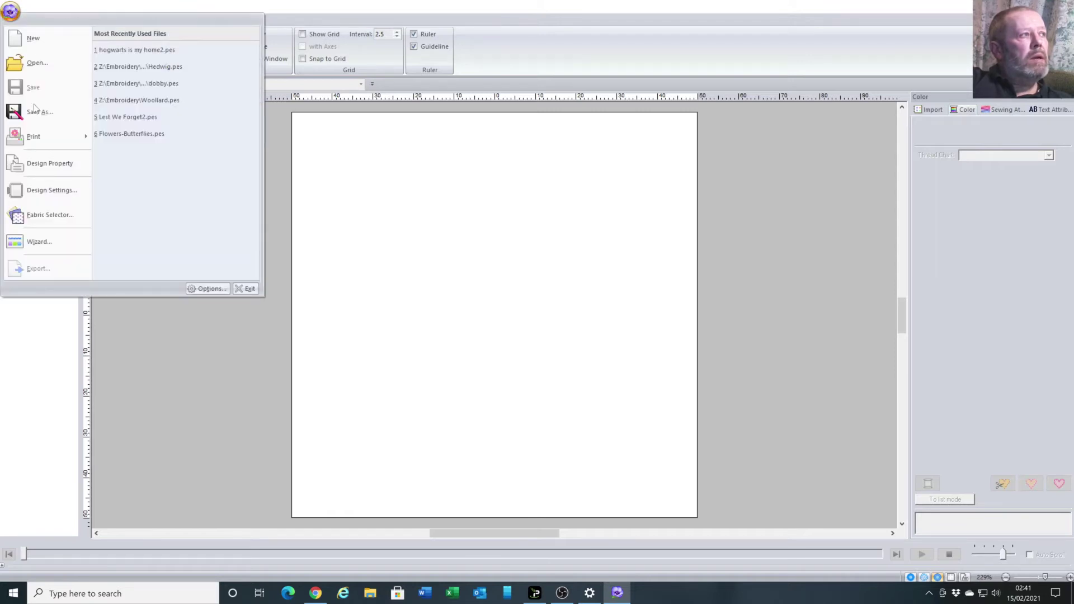
{"action": "left_click", "coordinate": [44, 193]}
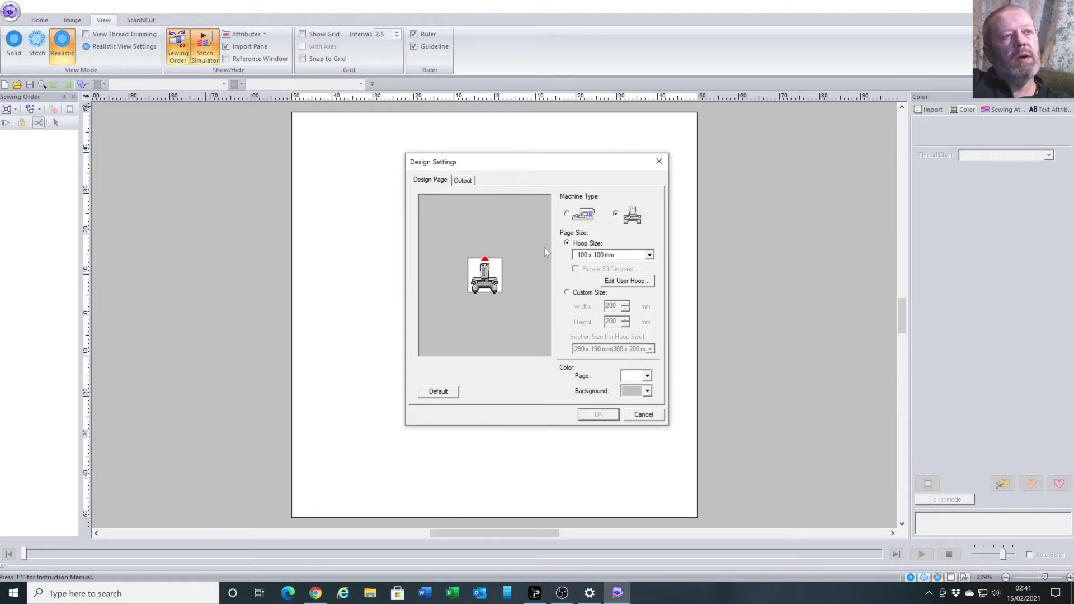
{"action": "left_click", "coordinate": [649, 256]}
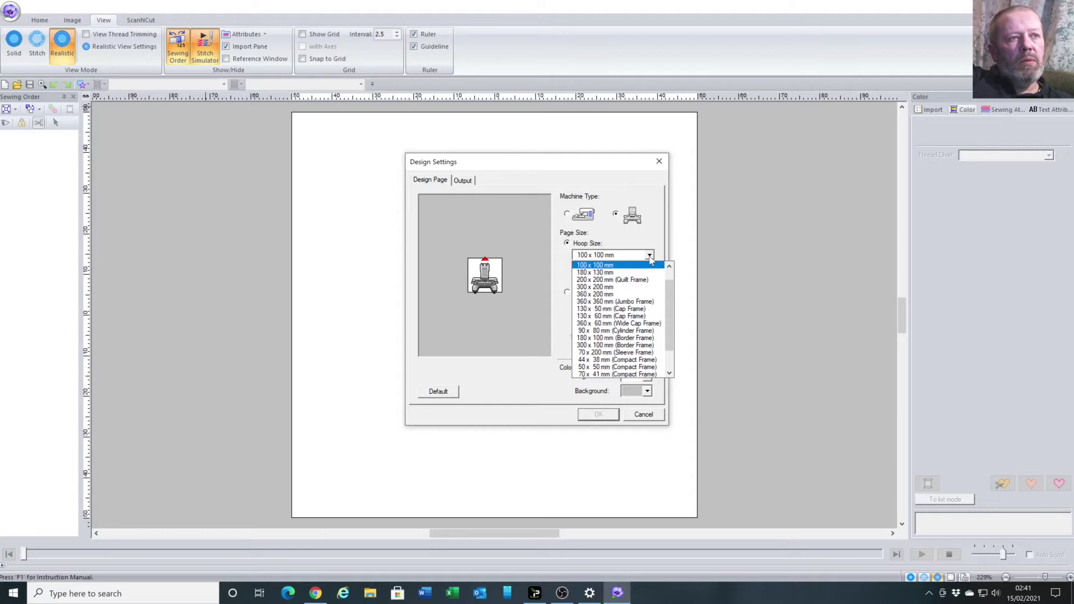
{"action": "left_click", "coordinate": [618, 287]}
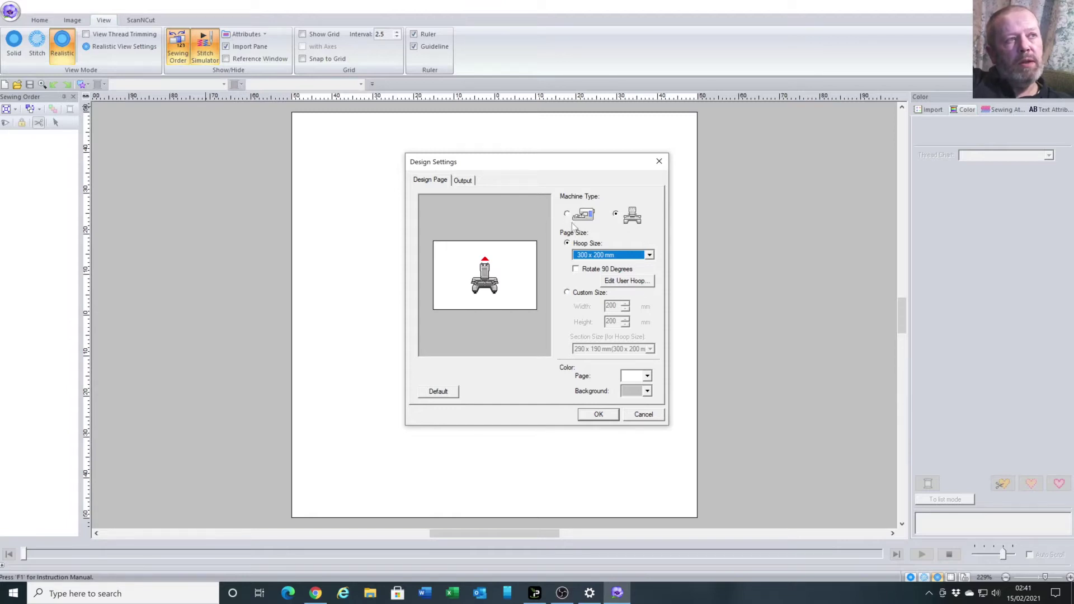
{"action": "left_click", "coordinate": [596, 414]}
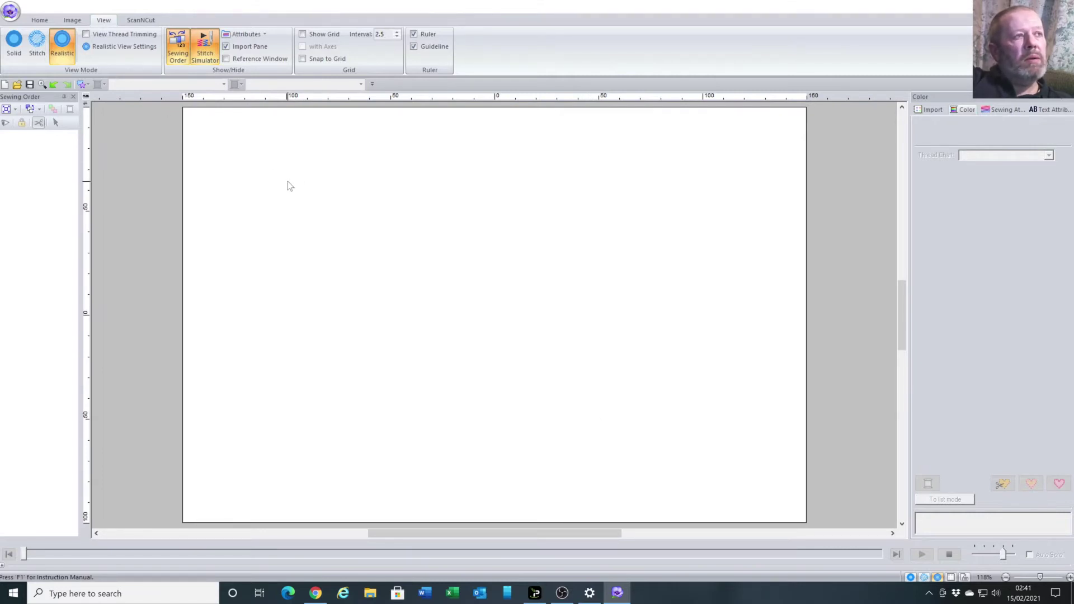
- Start opening an image from file and browse to the Pictures folder inside Embroidery
{"action": "left_click", "coordinate": [36, 21]}
{"action": "left_click", "coordinate": [70, 21]}
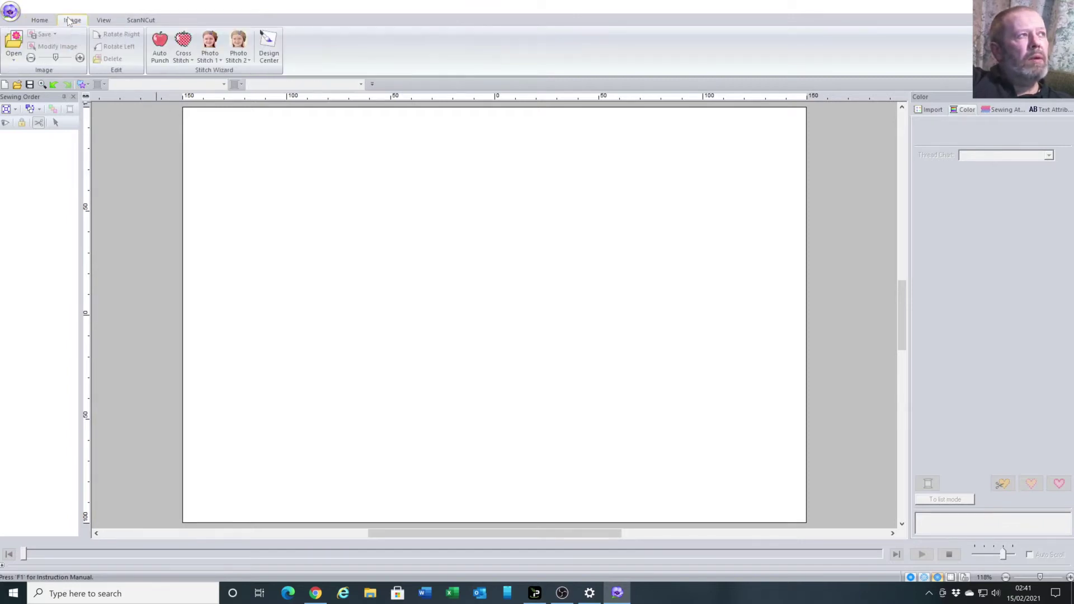
{"action": "left_click", "coordinate": [12, 46]}
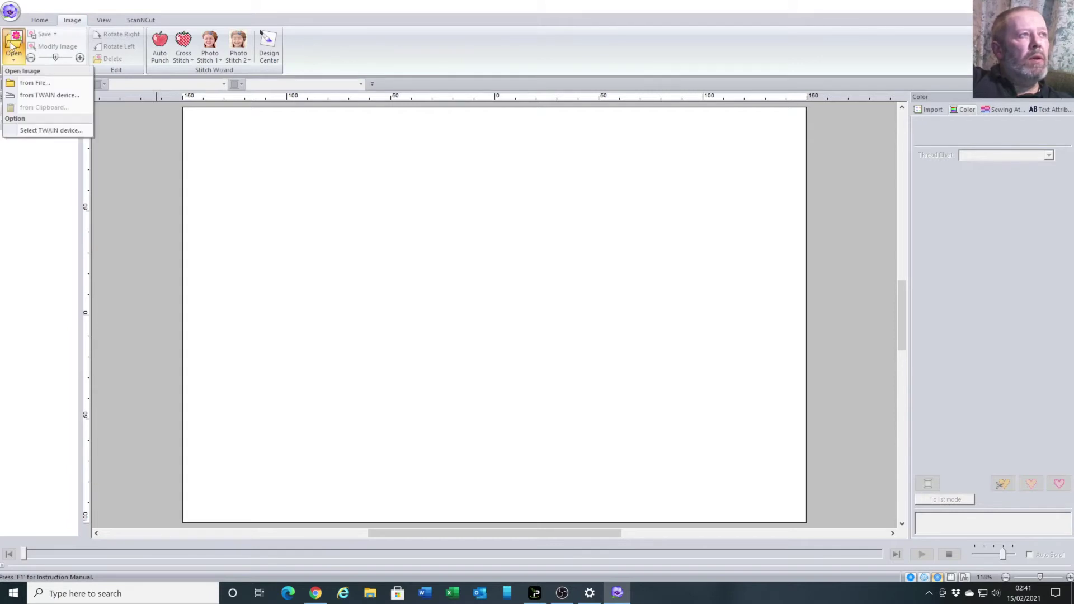
{"action": "left_click", "coordinate": [33, 83]}
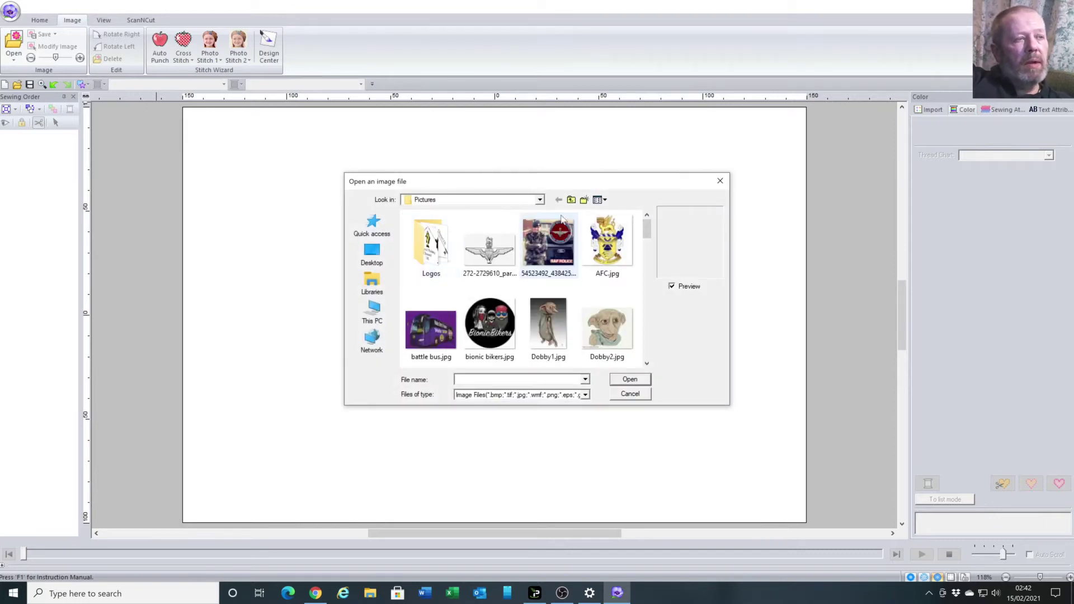
{"action": "left_click", "coordinate": [540, 200]}
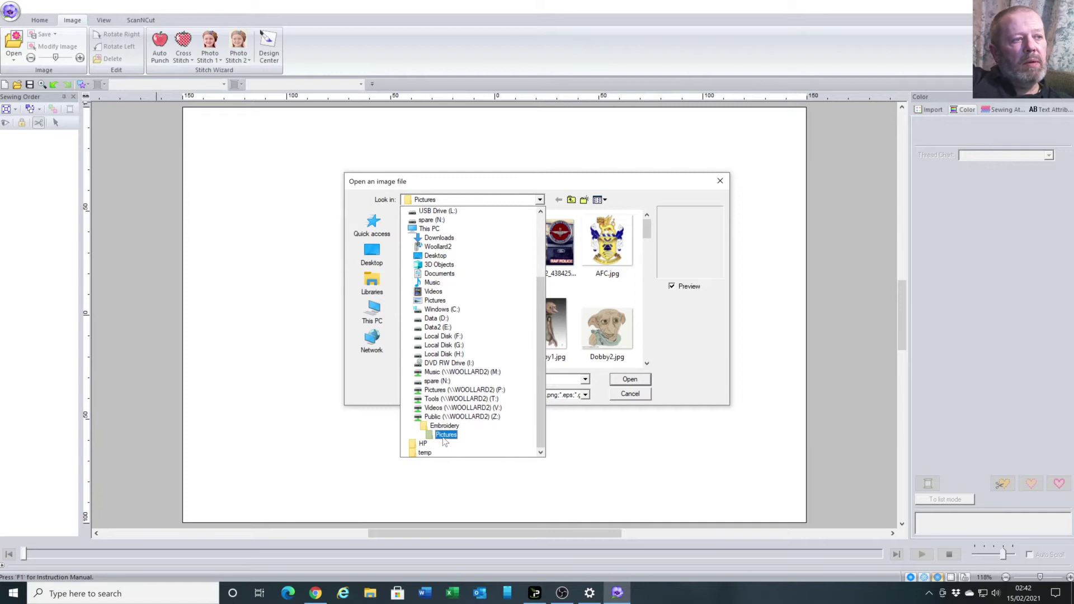
{"action": "left_click", "coordinate": [445, 435]}
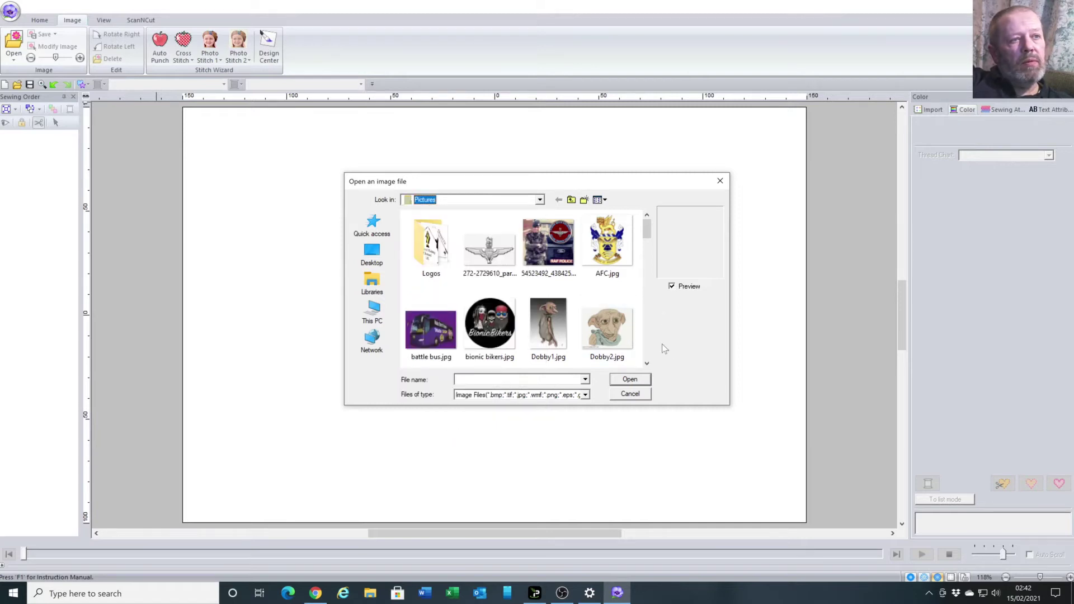
- Find Soldier Silhouette 1.jpg in the Pictures folder and place it on the design page
{"action": "scroll", "coordinate": [647, 345], "scroll_direction": "down", "scroll_amount": 3}
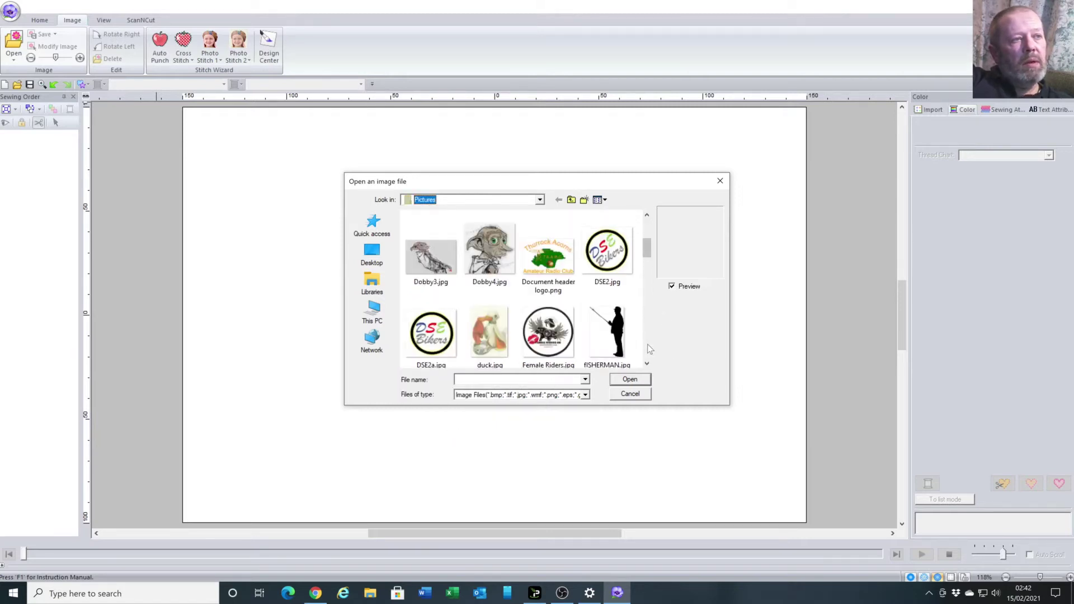
{"action": "scroll", "coordinate": [646, 344], "scroll_direction": "down", "scroll_amount": 5}
{"action": "scroll", "coordinate": [647, 344], "scroll_direction": "down", "scroll_amount": 3}
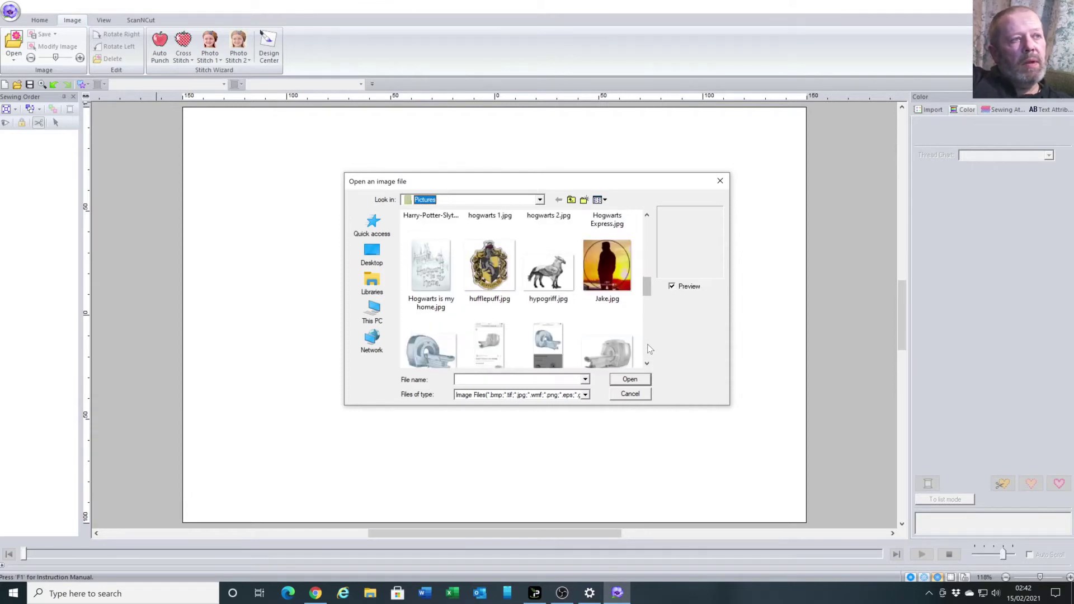
{"action": "scroll", "coordinate": [646, 344], "scroll_direction": "down", "scroll_amount": 3}
{"action": "scroll", "coordinate": [646, 344], "scroll_direction": "down", "scroll_amount": 3}
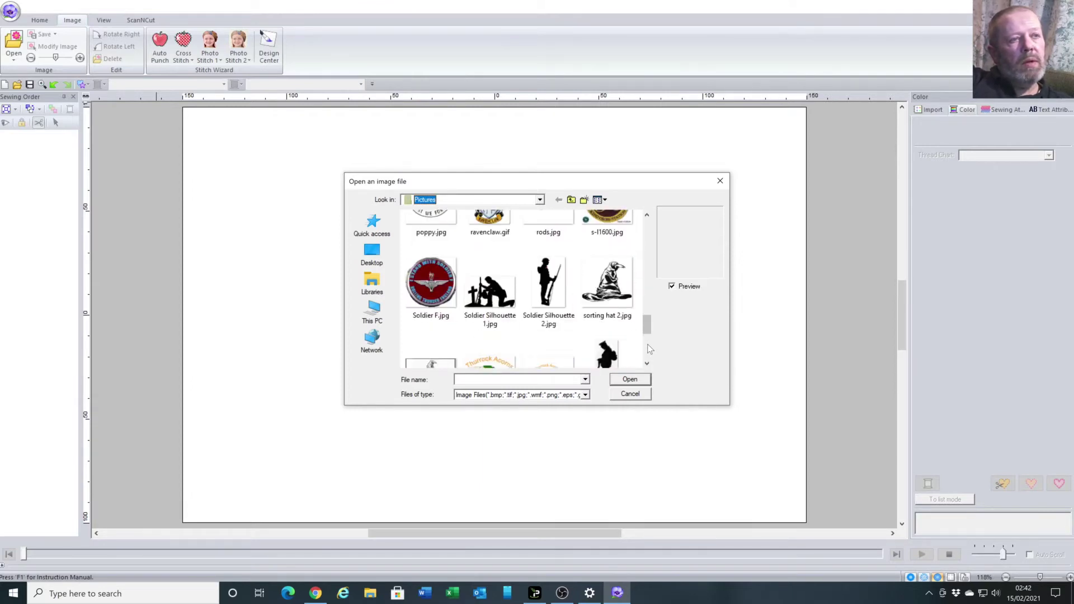
{"action": "scroll", "coordinate": [646, 344], "scroll_direction": "down", "scroll_amount": 3}
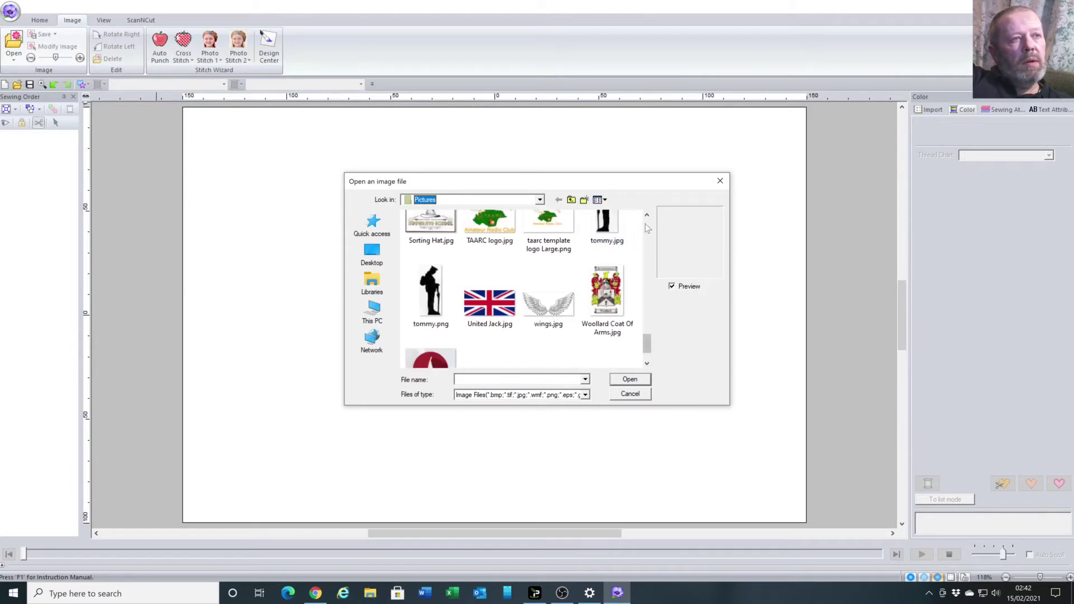
{"action": "scroll", "coordinate": [647, 225], "scroll_direction": "up", "scroll_amount": 3}
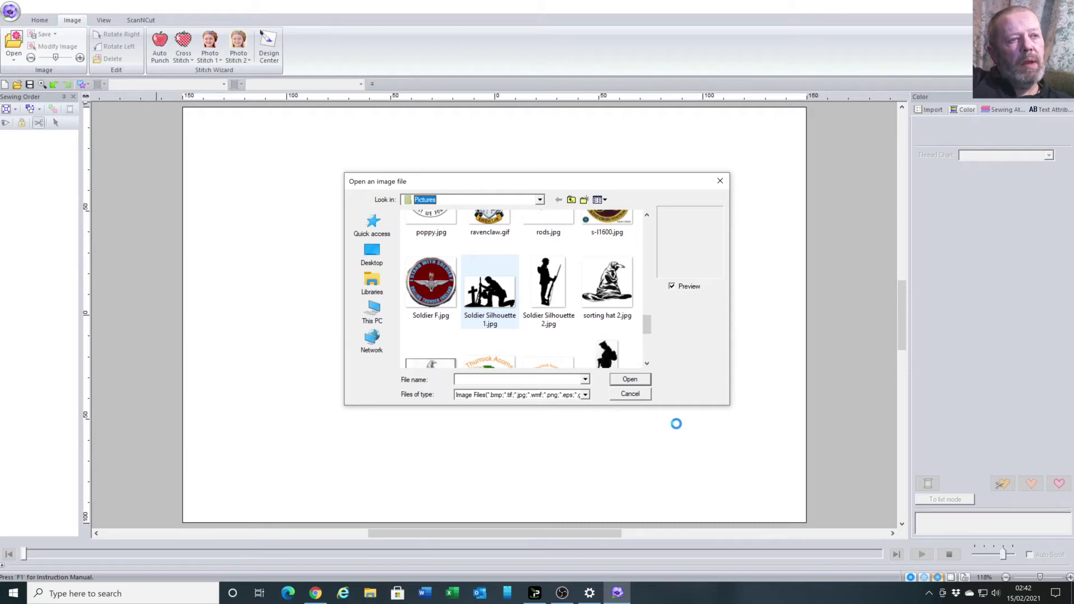
{"action": "left_click", "coordinate": [629, 380]}
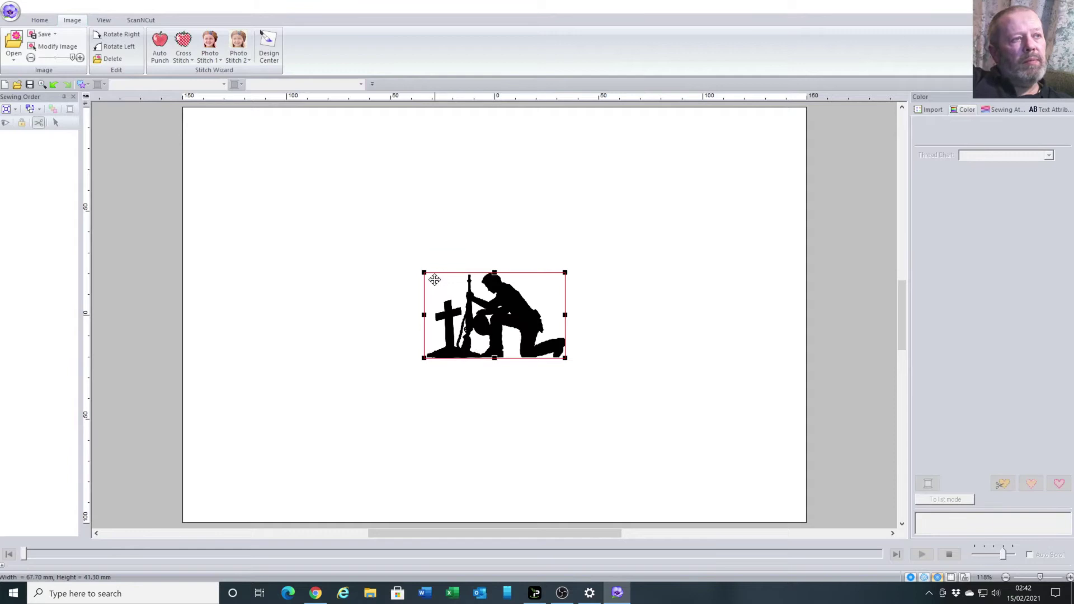
- Enlarge the soldier image to nearly fill the hoop area, about 288 mm wide and 176 mm high
{"action": "left_click_drag", "start_coordinate": [424, 272], "coordinate": [192, 129]}
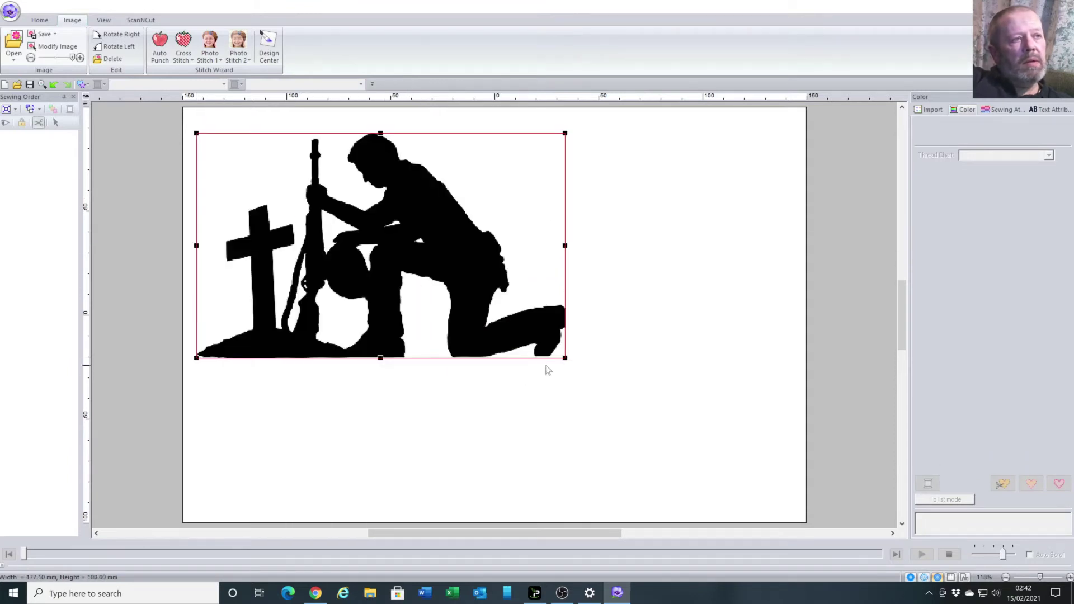
{"action": "left_click_drag", "start_coordinate": [565, 358], "coordinate": [795, 516]}
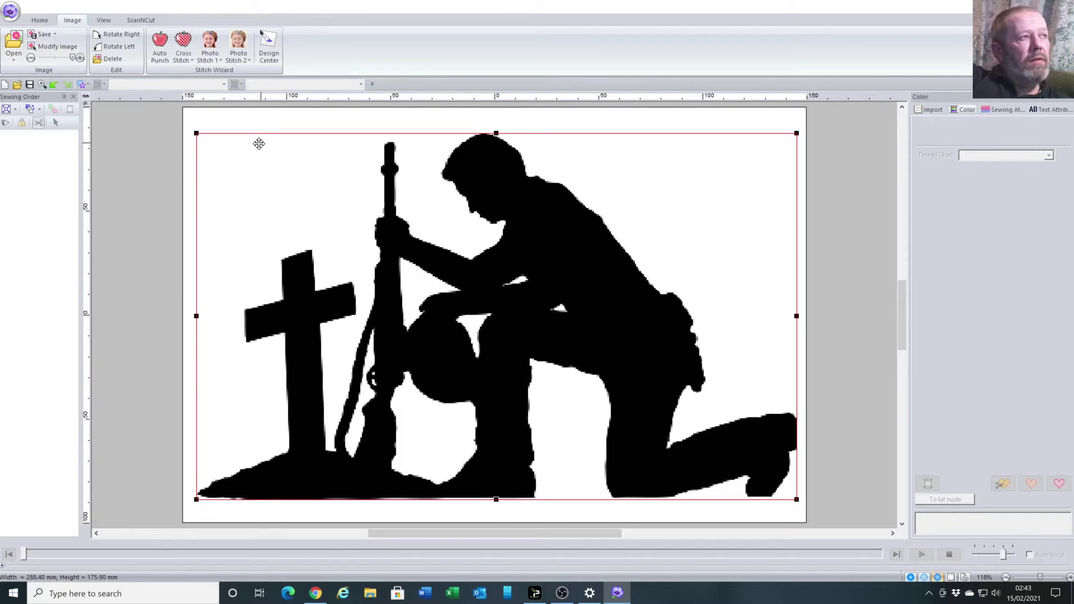
- Start a closed curve outline shape with Running Stitch for the line and Fill Stitch for the region
{"action": "left_click", "coordinate": [40, 21]}
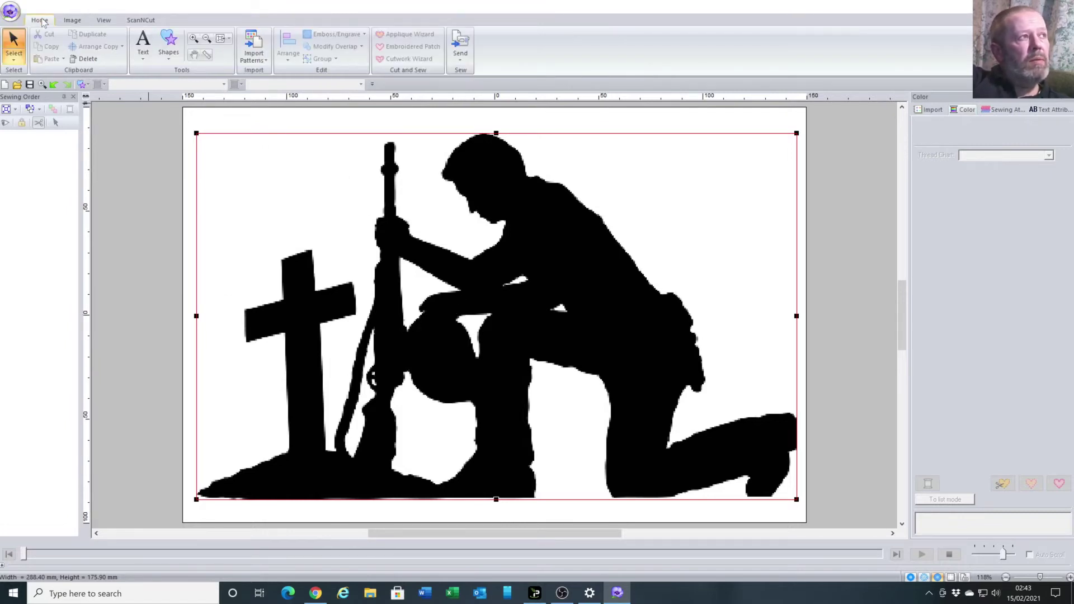
{"action": "left_click", "coordinate": [170, 56]}
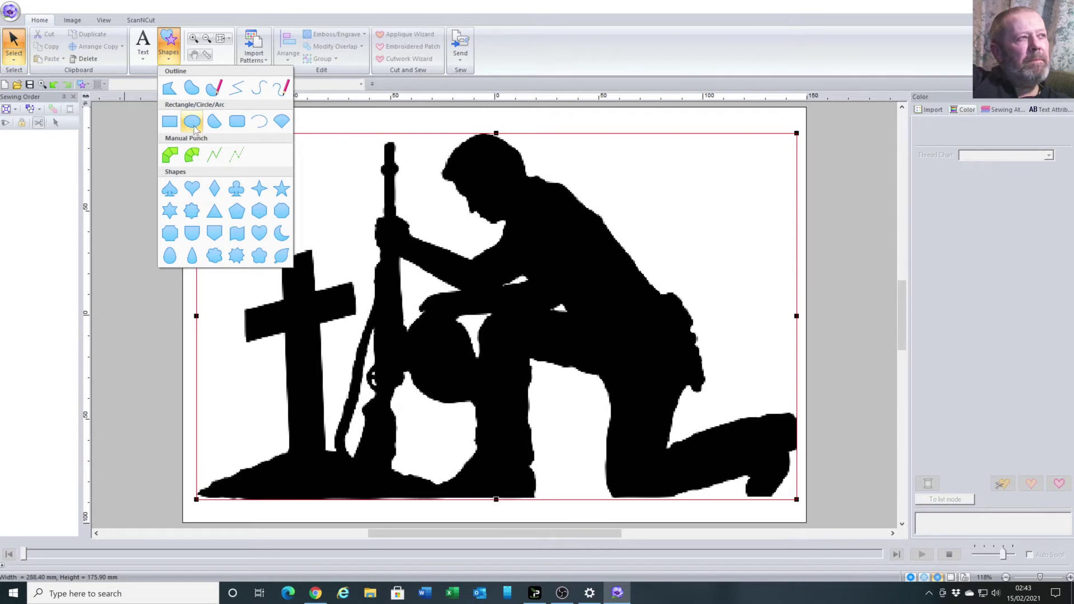
{"action": "left_click", "coordinate": [193, 91]}
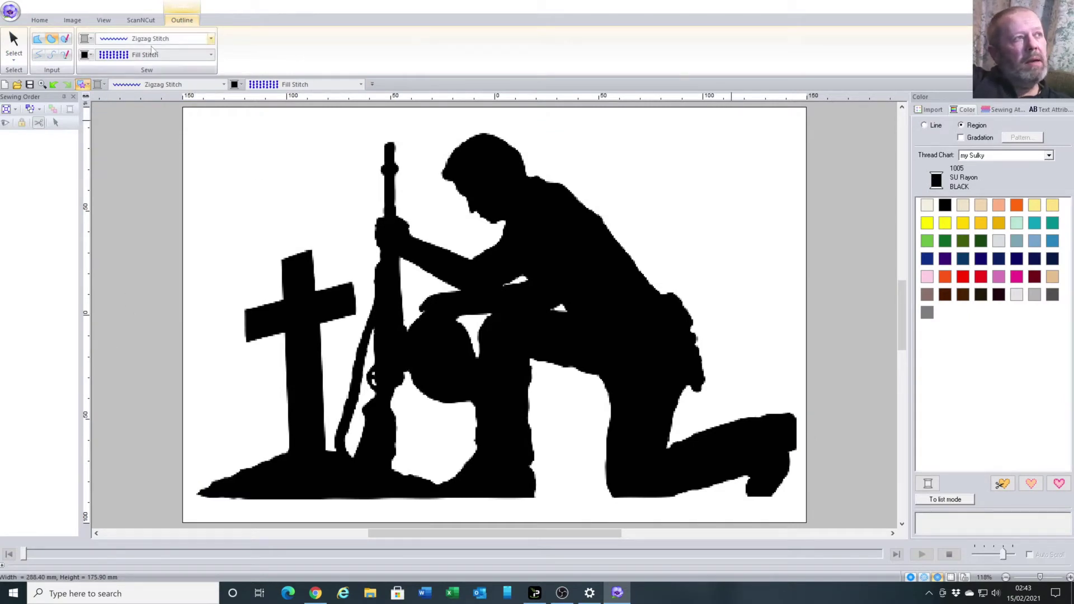
{"action": "left_click", "coordinate": [128, 85]}
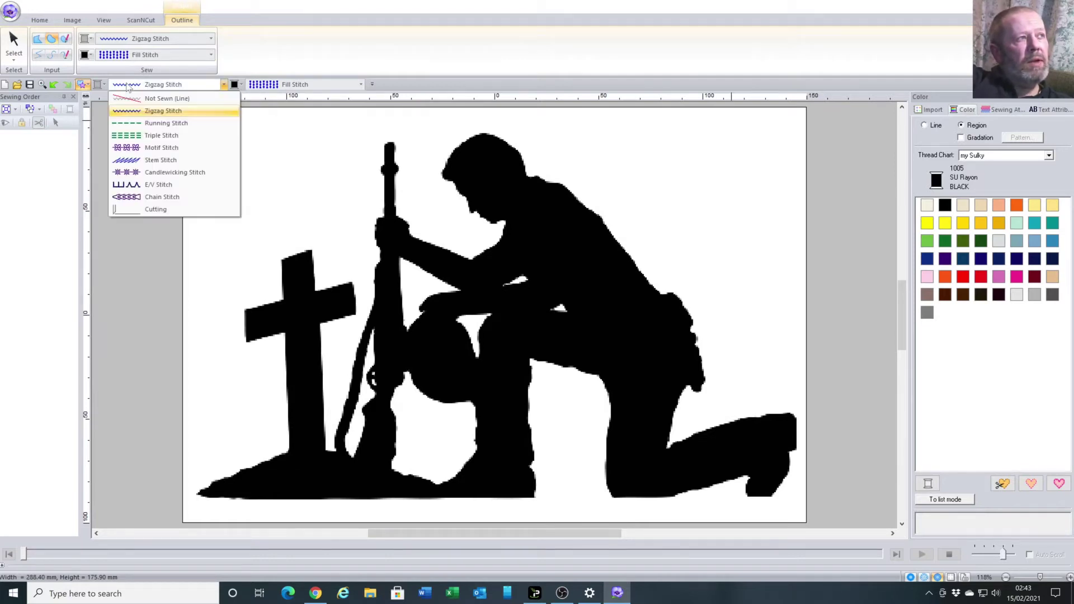
{"action": "left_click", "coordinate": [134, 123]}
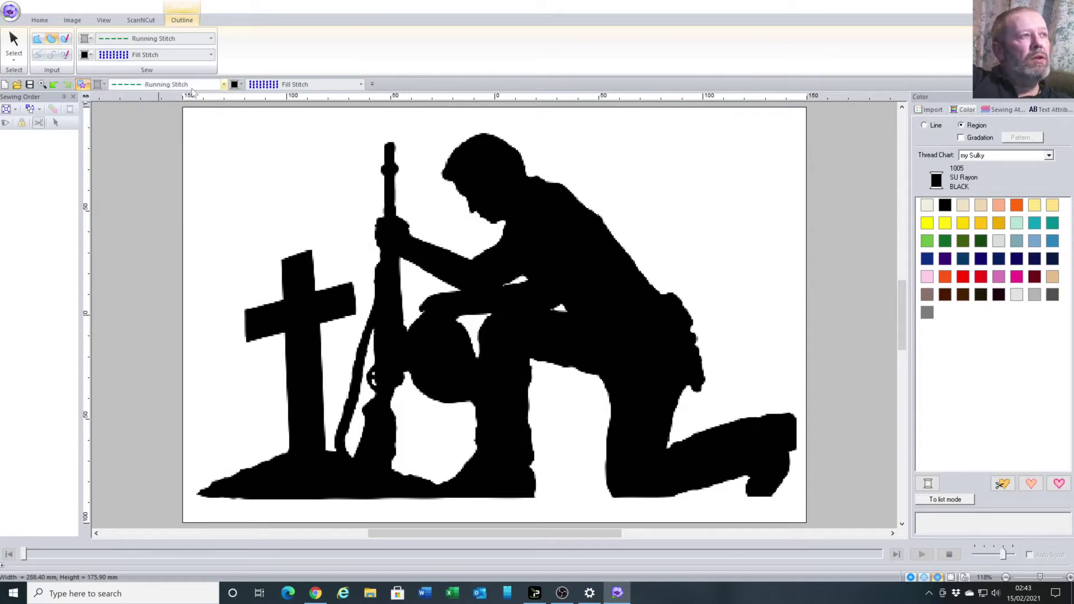
{"action": "left_click", "coordinate": [277, 85]}
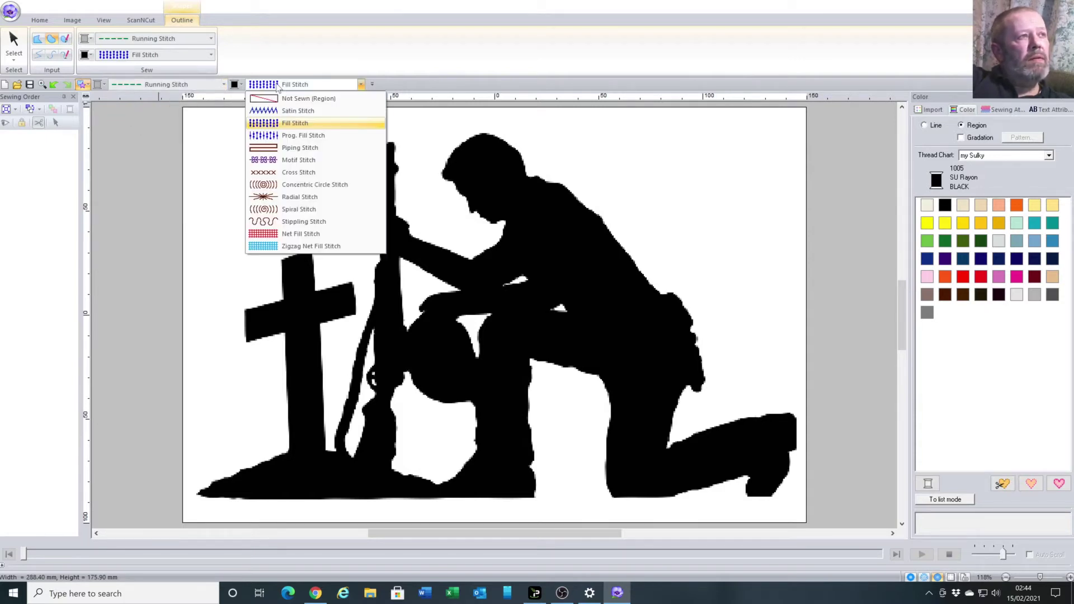
{"action": "left_click", "coordinate": [277, 85]}
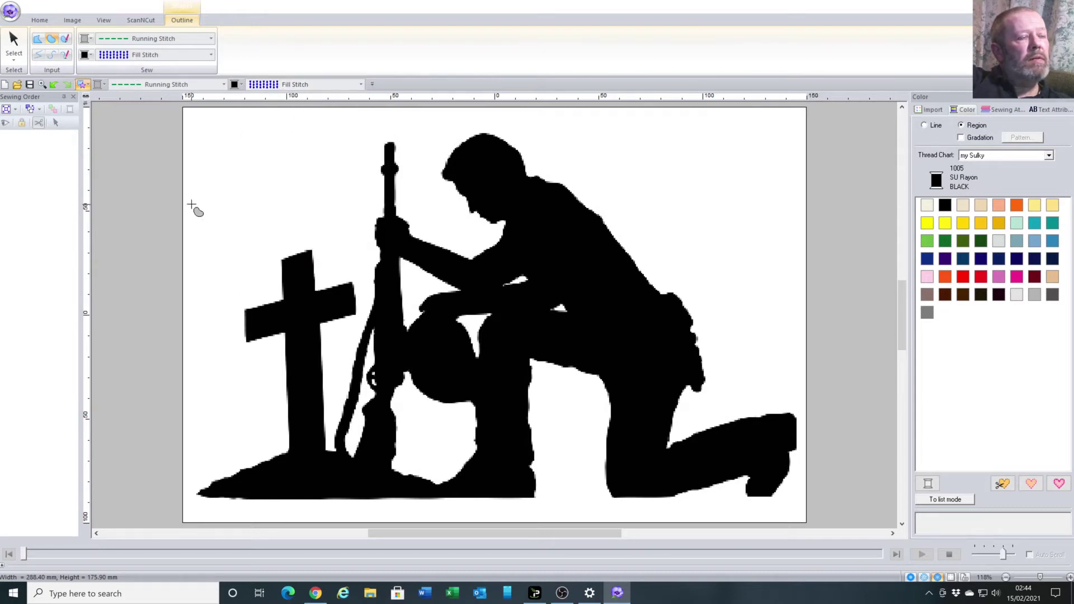
- Trace the whole silhouette with a closed straight-line outline, from the mound's tip around the cross, rifle and kneeling soldier back to the start point
{"action": "left_click", "coordinate": [197, 493]}
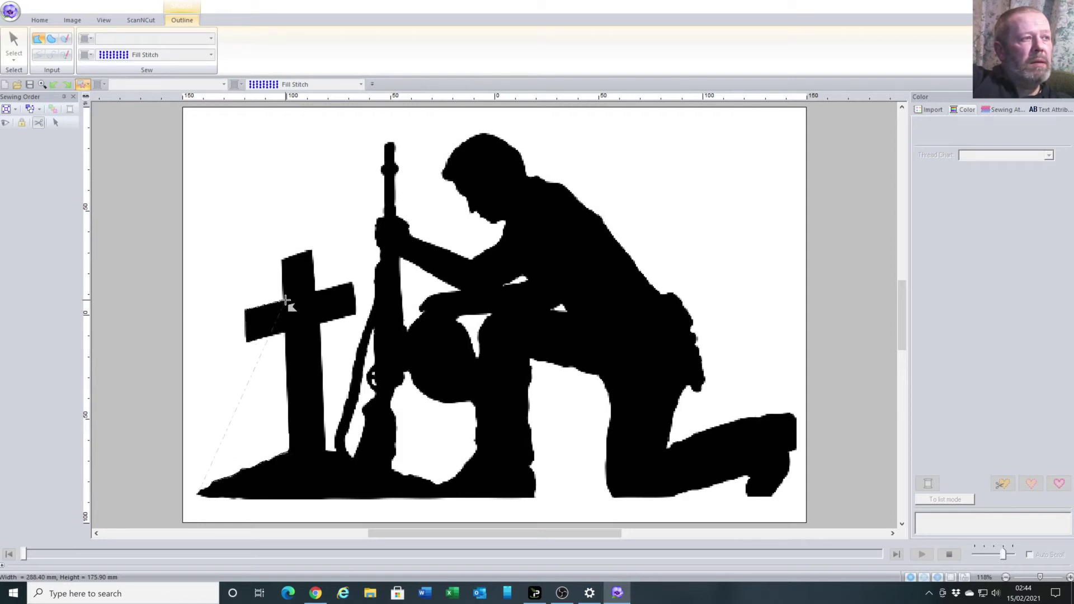
{"action": "left_click", "coordinate": [281, 260]}
{"action": "left_click", "coordinate": [313, 250]}
{"action": "left_click", "coordinate": [314, 290]}
{"action": "left_click", "coordinate": [351, 283]}
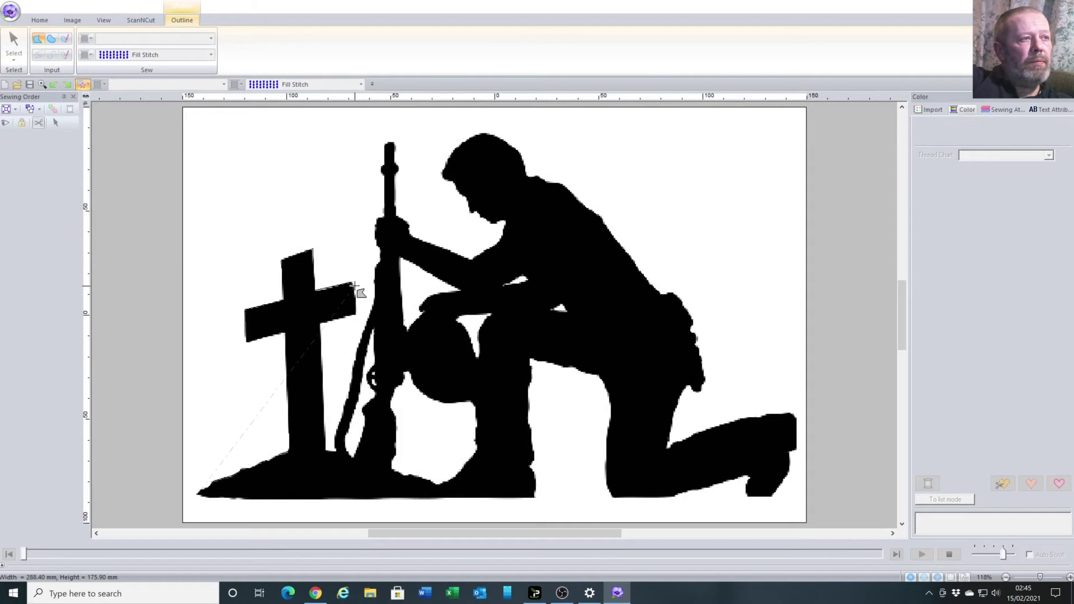
{"action": "left_click", "coordinate": [356, 316]}
{"action": "left_click", "coordinate": [320, 321]}
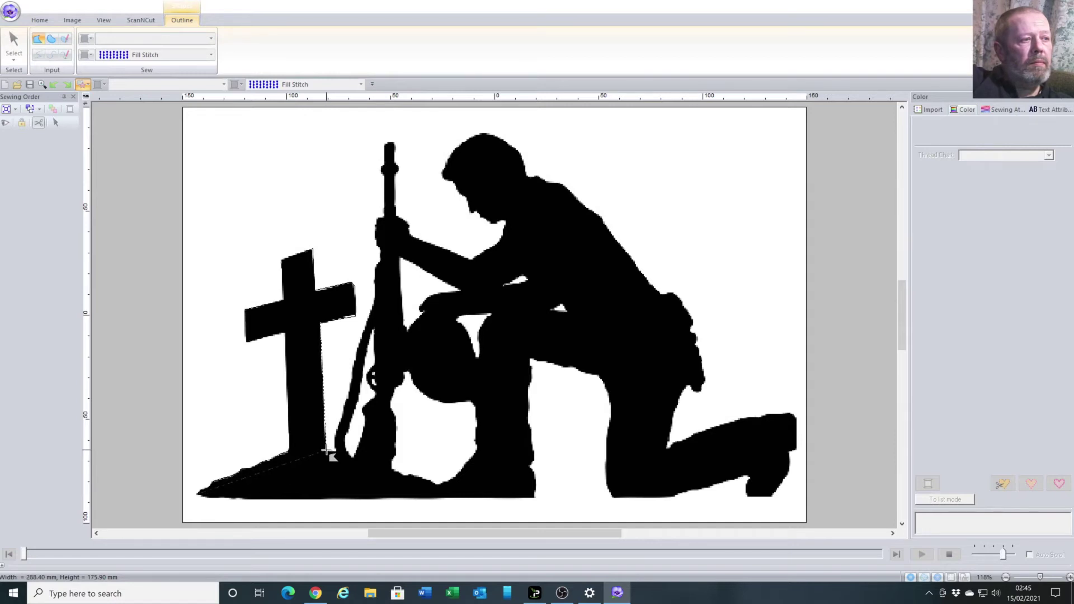
{"action": "left_click", "coordinate": [326, 451]}
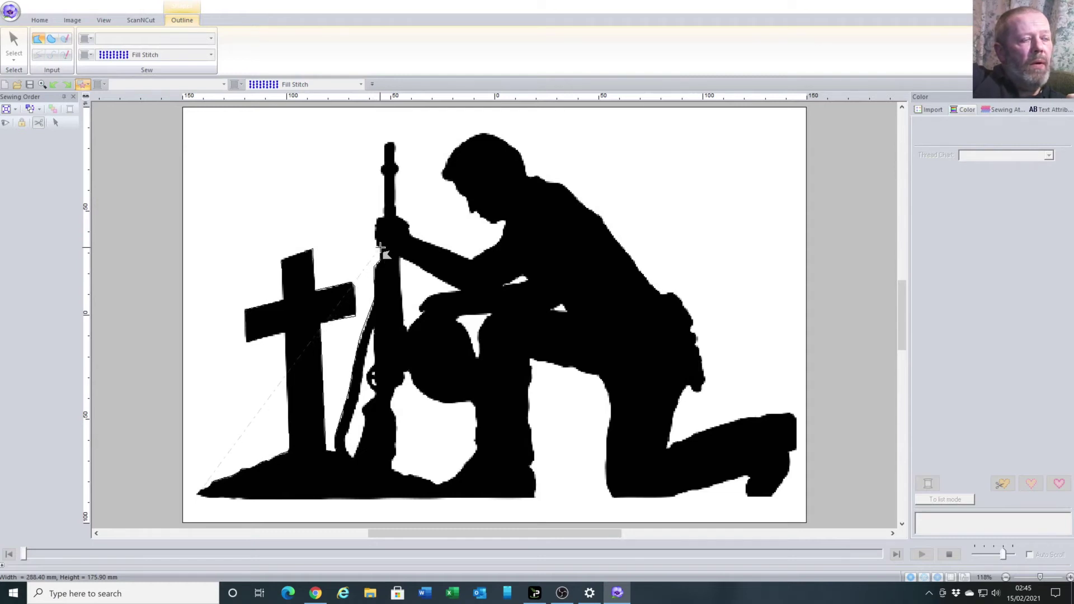
{"action": "key", "text": "space"}
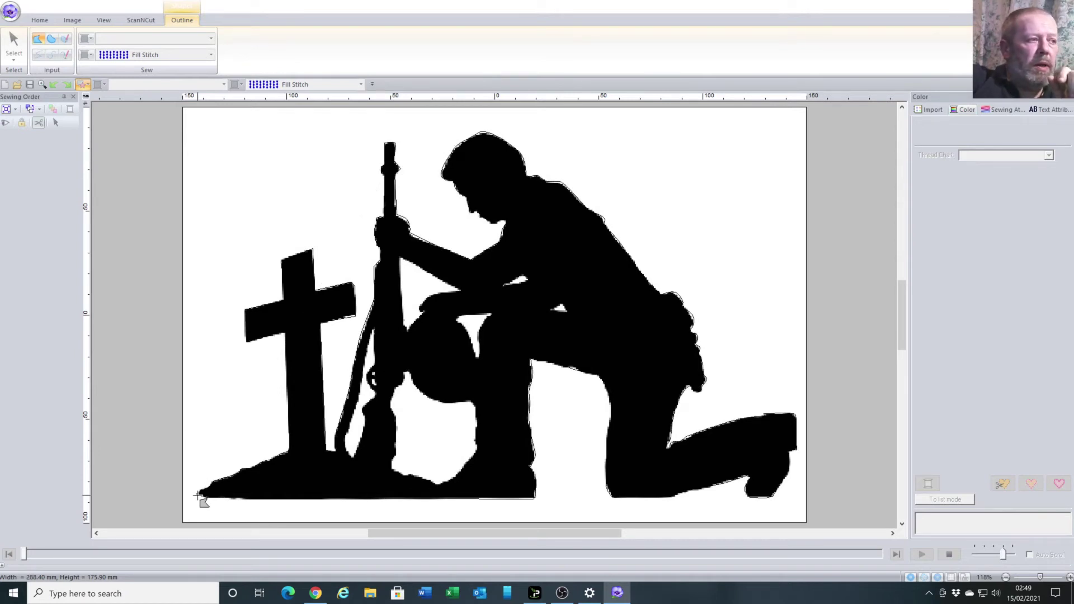
{"action": "left_click", "coordinate": [197, 495]}
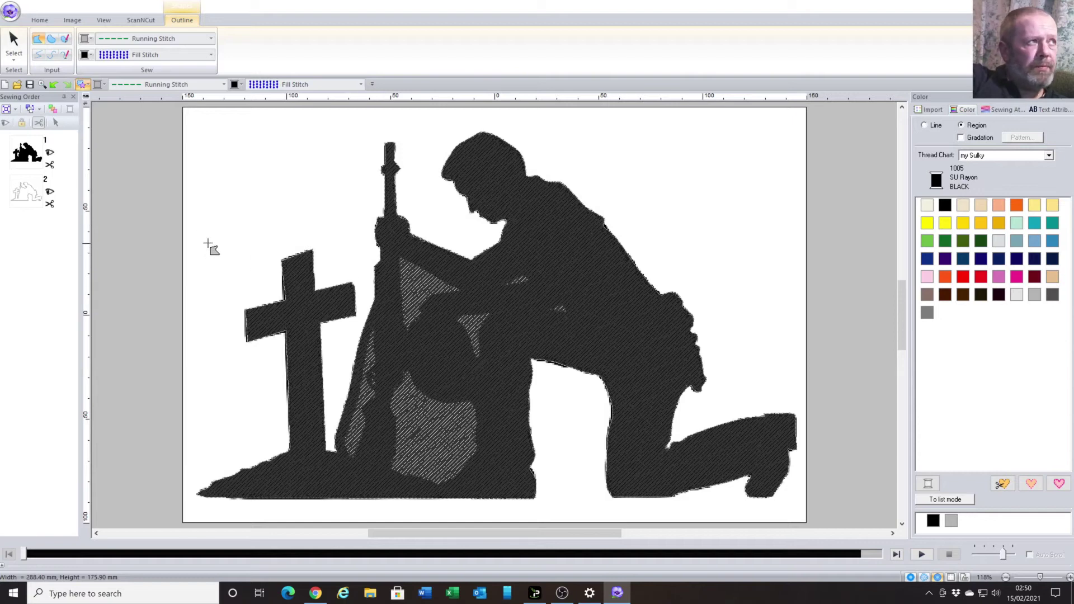
- Zoom in on the area between the cross and the rifle and select the traced outline for point editing
{"action": "left_click", "coordinate": [82, 85]}
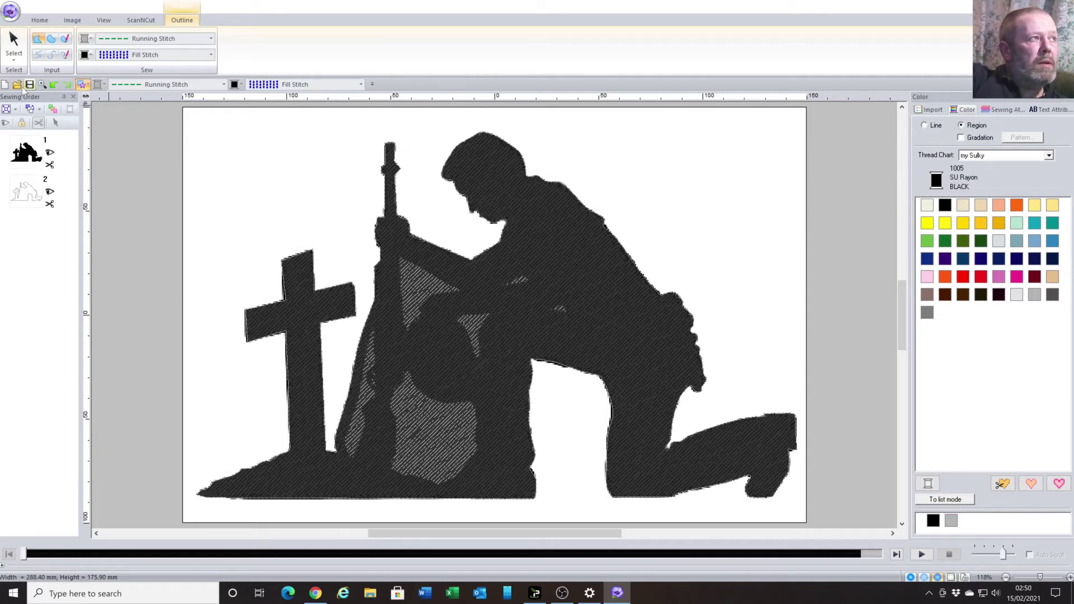
{"action": "left_click", "coordinate": [41, 84]}
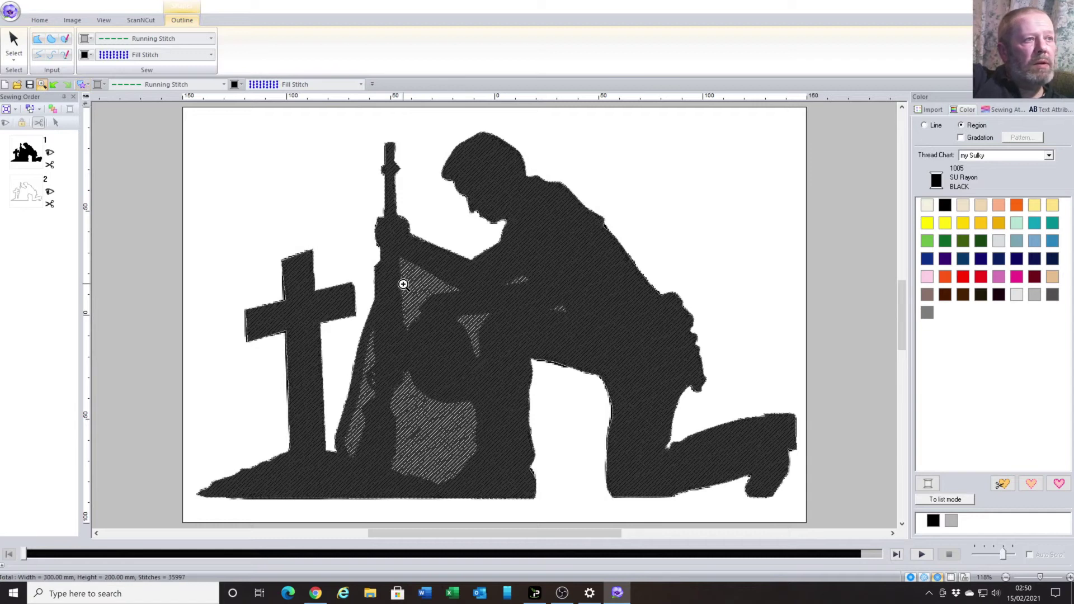
{"action": "left_click", "coordinate": [403, 280]}
{"action": "left_click", "coordinate": [494, 320]}
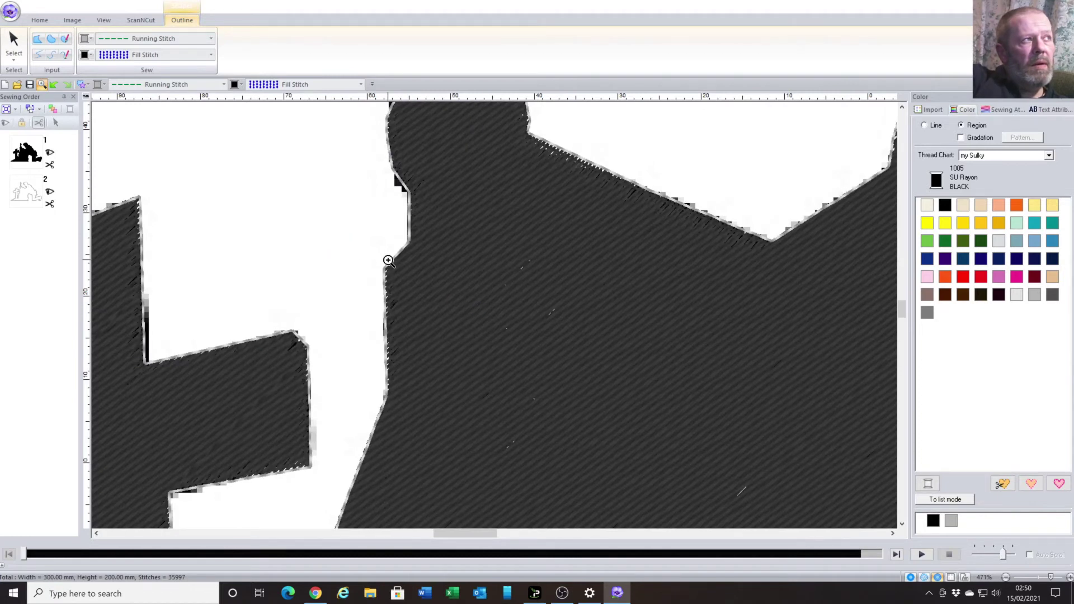
{"action": "scroll", "coordinate": [430, 265], "scroll_direction": "up", "scroll_amount": 2}
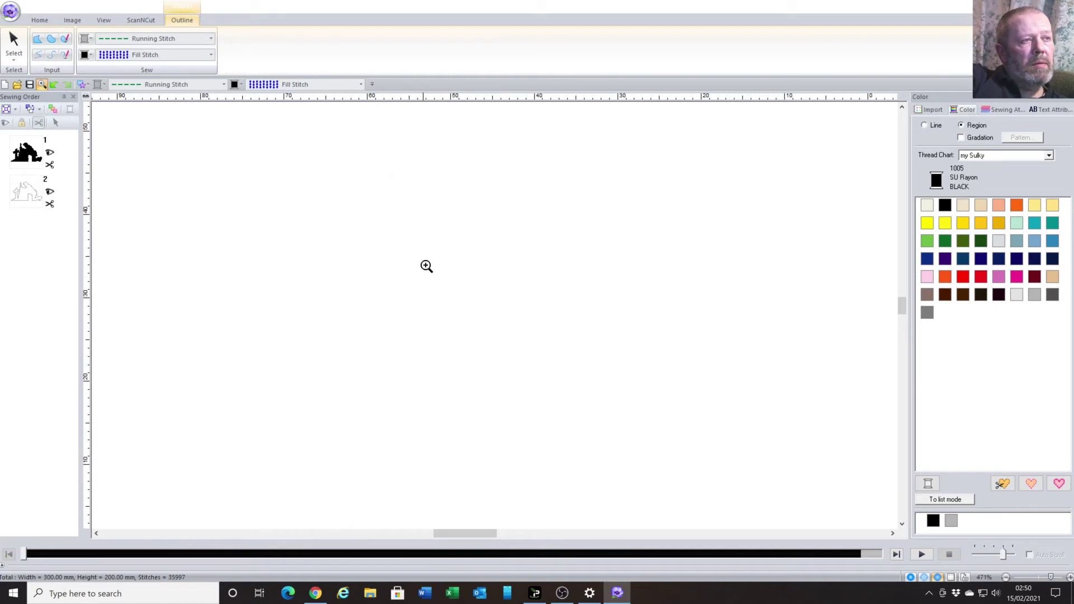
{"action": "scroll", "coordinate": [425, 264], "scroll_direction": "down", "scroll_amount": 4}
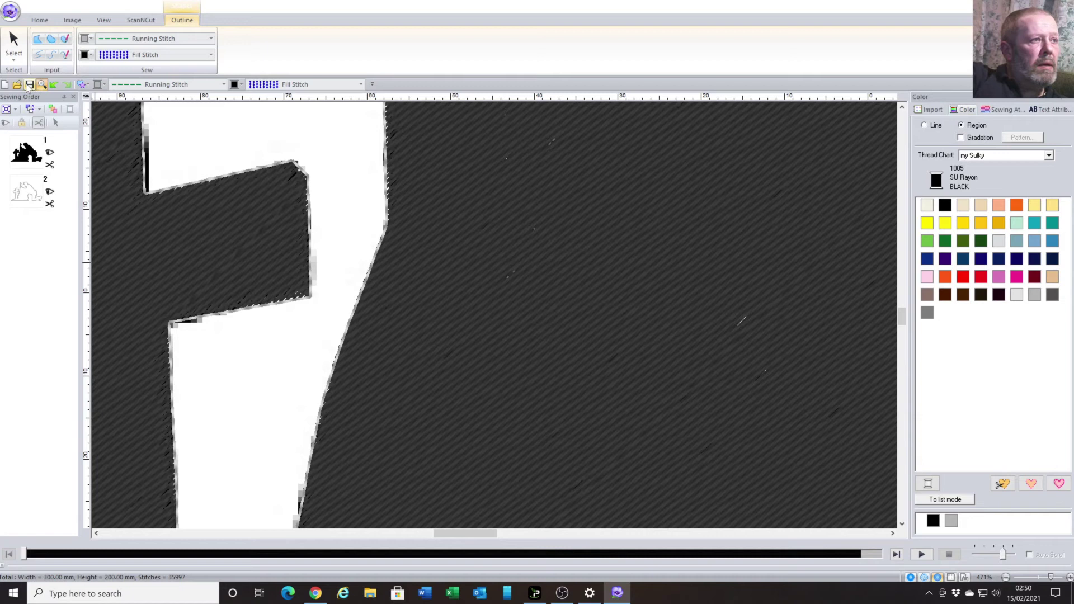
{"action": "left_click", "coordinate": [13, 60]}
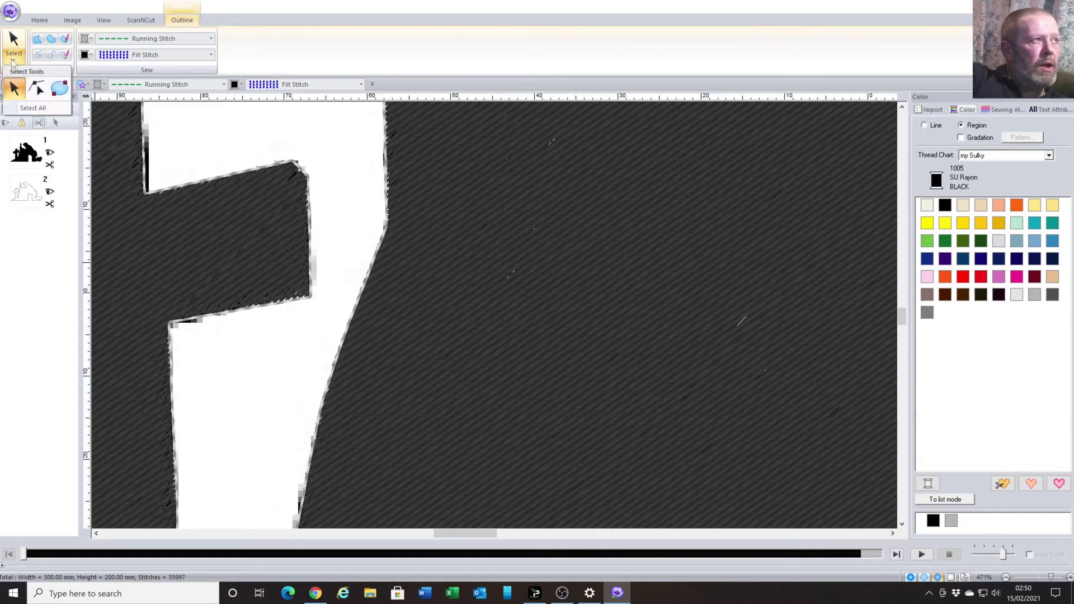
{"action": "left_click", "coordinate": [38, 90]}
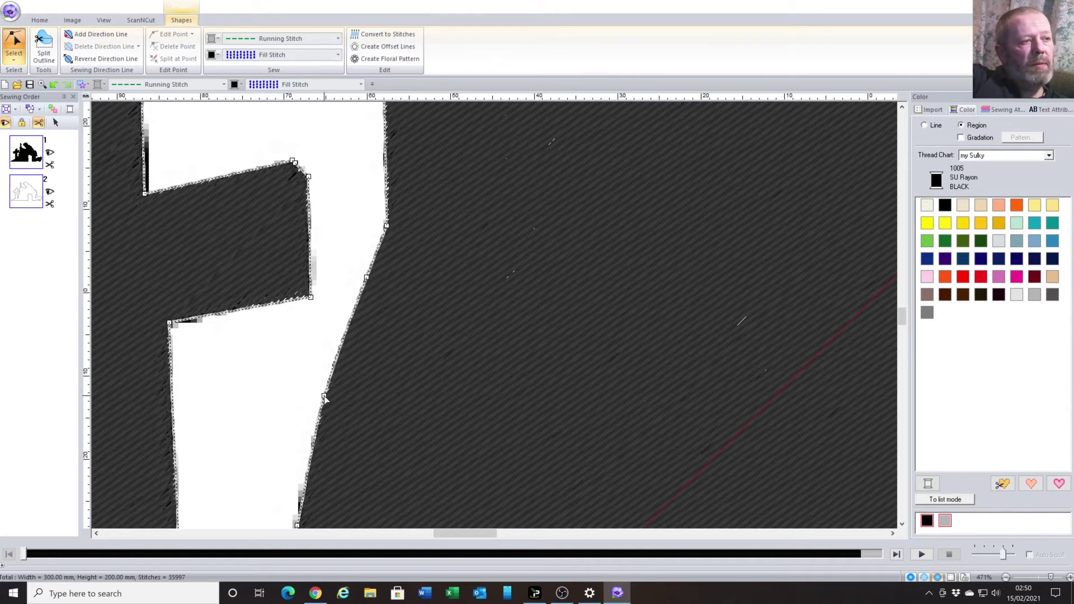
- Hide the black fill shape to examine the white gaps in the source image, and show it again
{"action": "left_click", "coordinate": [50, 154]}
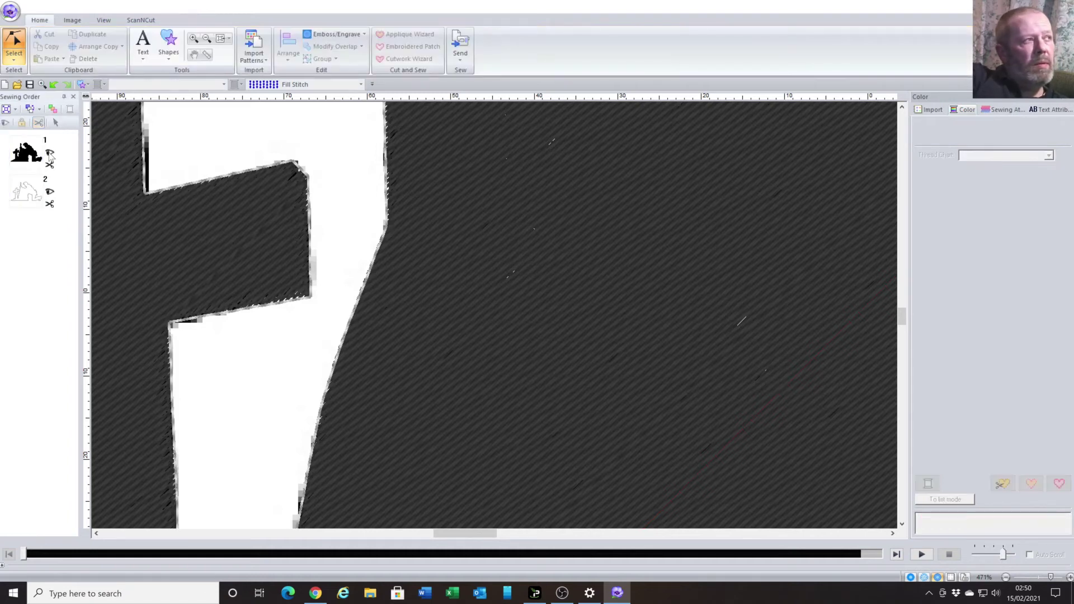
{"action": "left_click", "coordinate": [35, 148]}
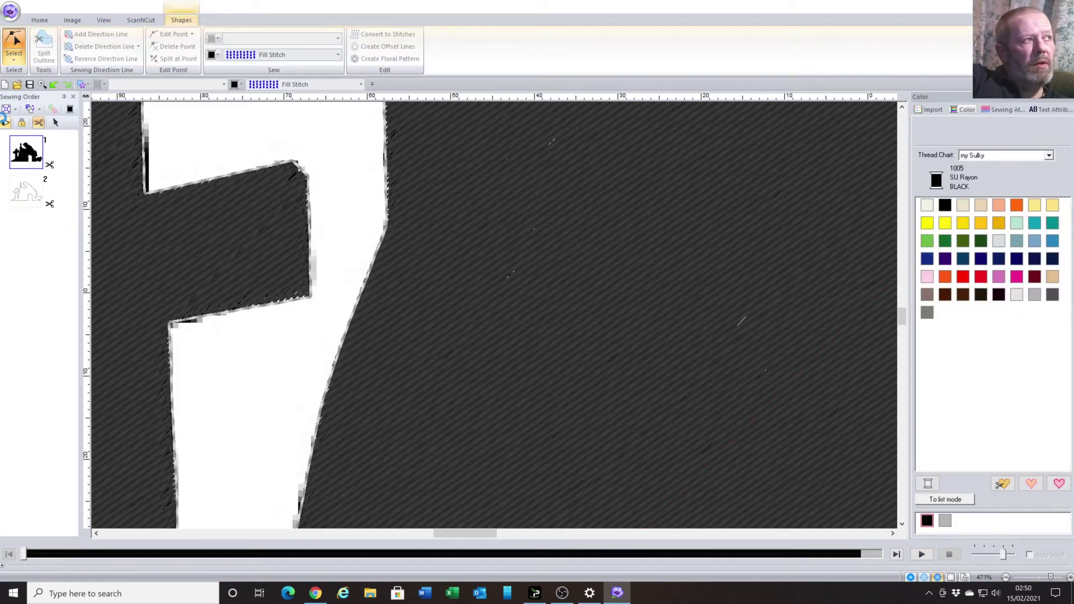
{"action": "left_click", "coordinate": [5, 124]}
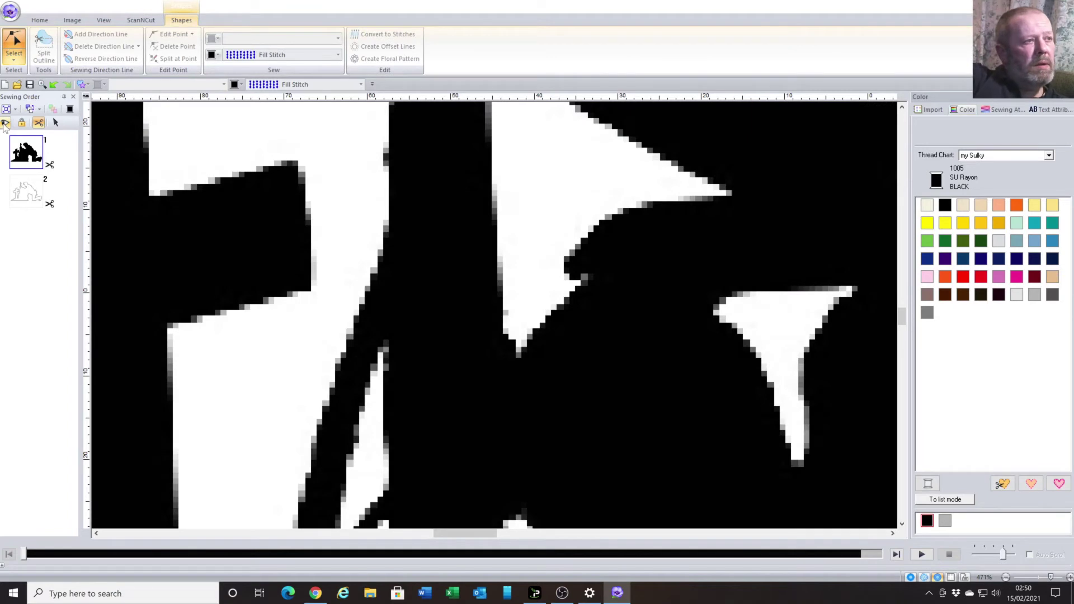
{"action": "left_click", "coordinate": [5, 123]}
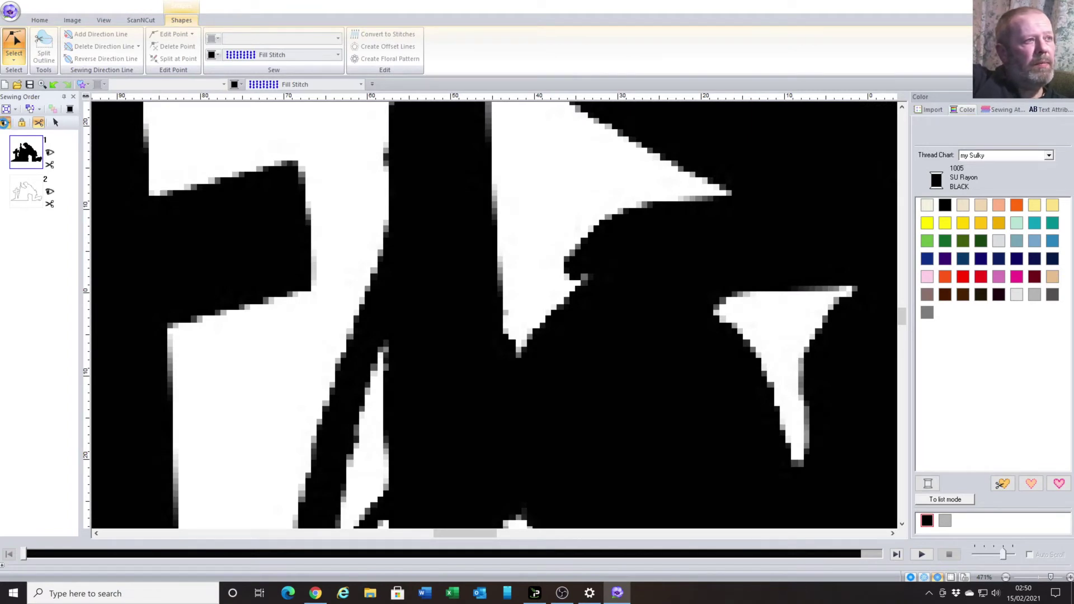
{"action": "left_click", "coordinate": [5, 123]}
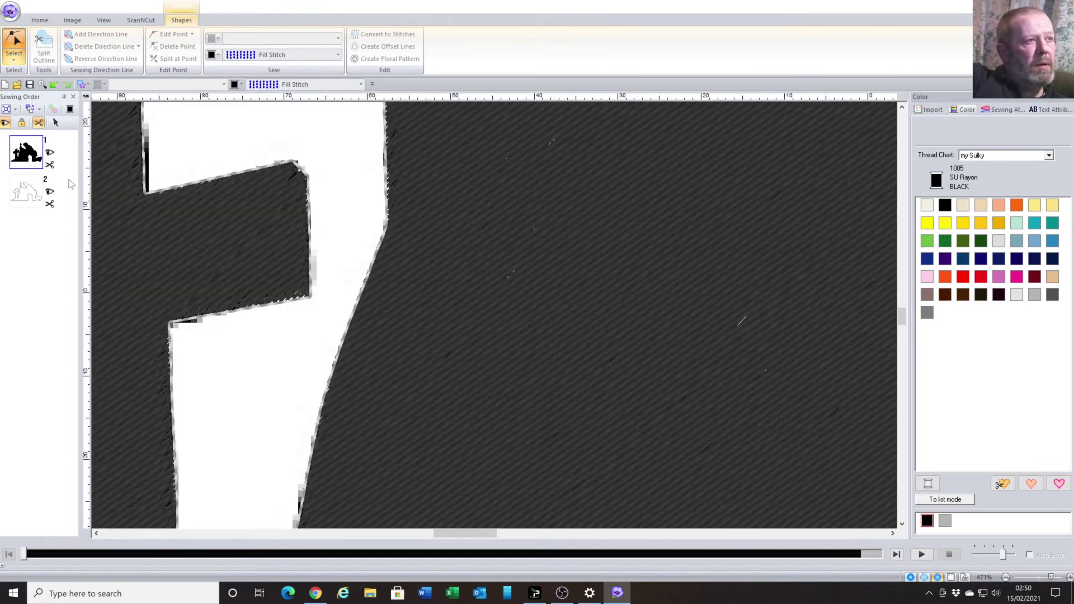
- Insert points in the outline beside the rifle and pull them down into a narrow slit reaching the first white gap
{"action": "left_click", "coordinate": [385, 232]}
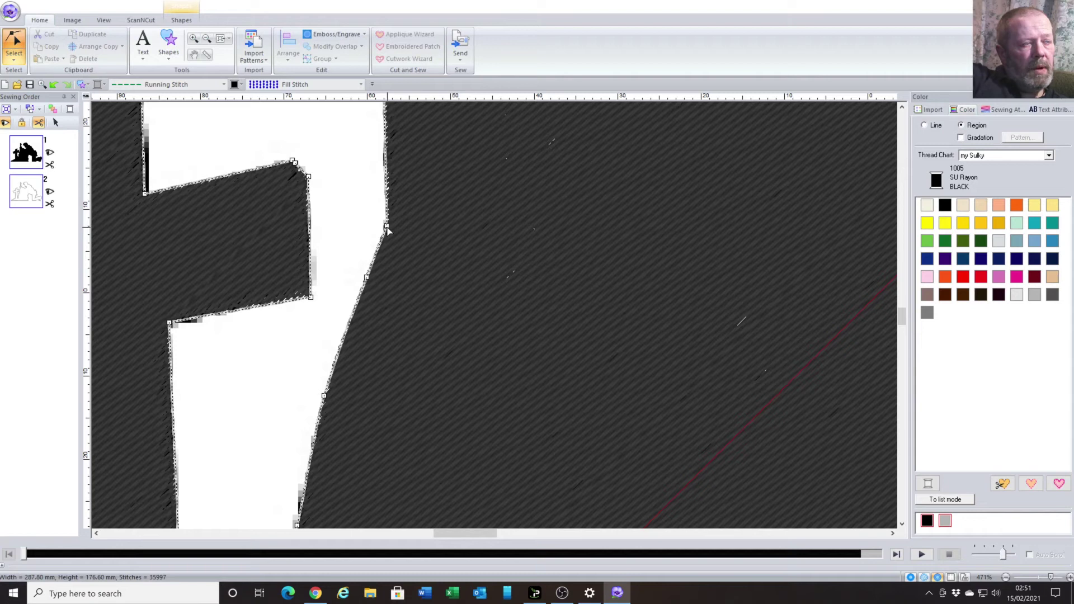
{"action": "left_click", "coordinate": [382, 235]}
{"action": "left_click_drag", "start_coordinate": [383, 238], "coordinate": [373, 456]}
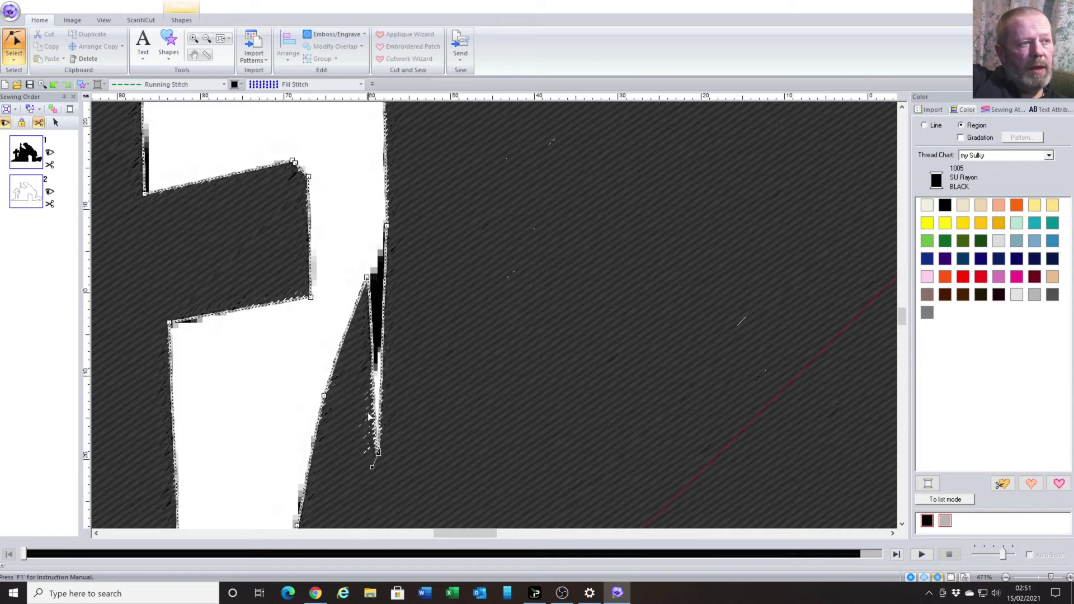
{"action": "left_click_drag", "start_coordinate": [368, 280], "coordinate": [388, 231]}
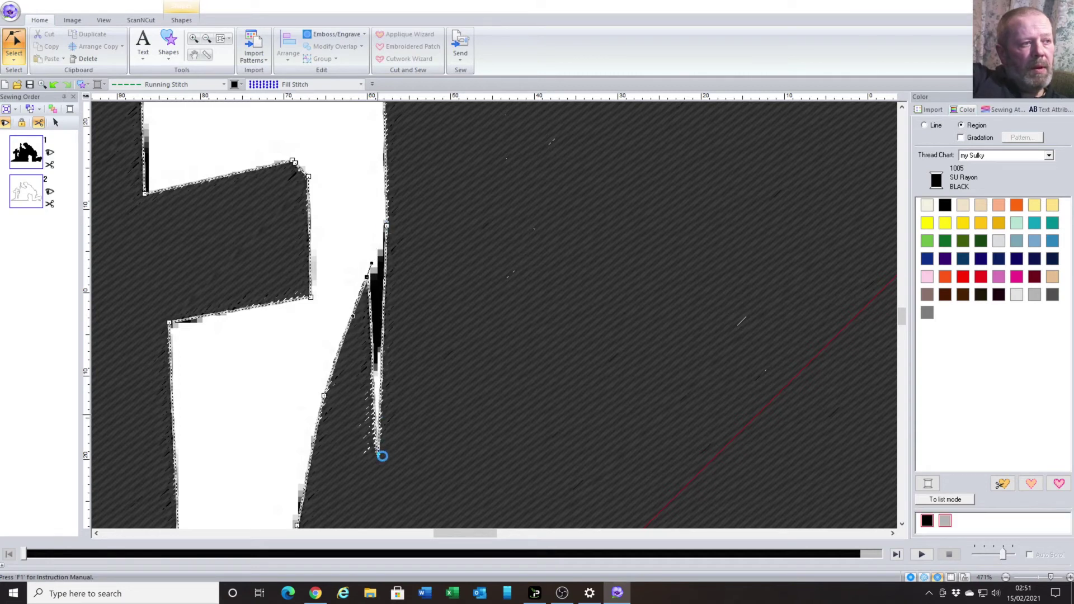
{"action": "left_click_drag", "start_coordinate": [379, 457], "coordinate": [354, 492]}
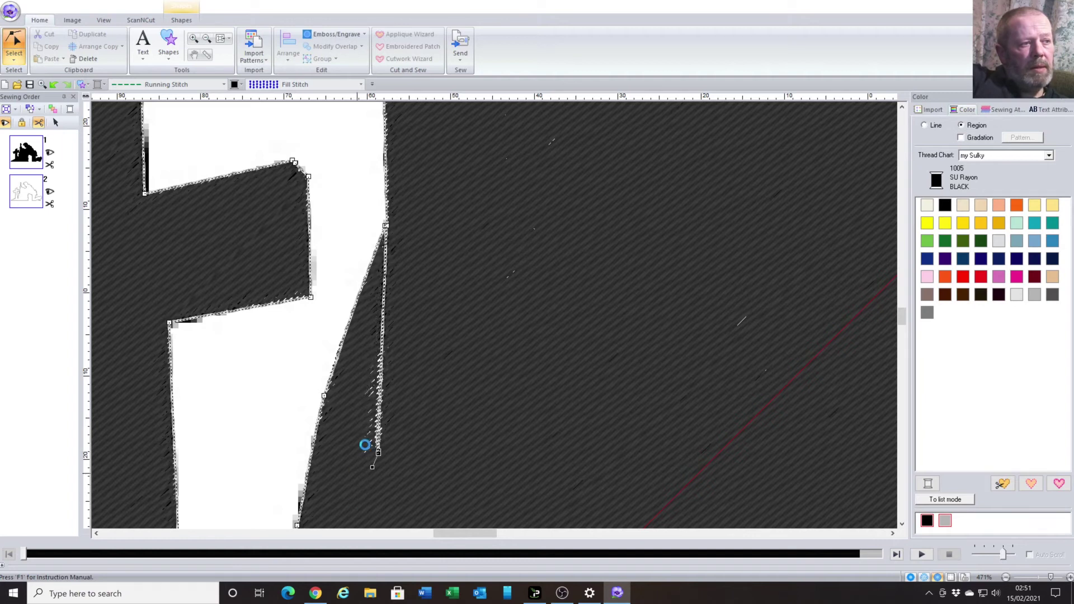
- Add points along the slit's edge and bend that edge outward to the cross-facing side of the white gap
{"action": "left_click", "coordinate": [364, 420]}
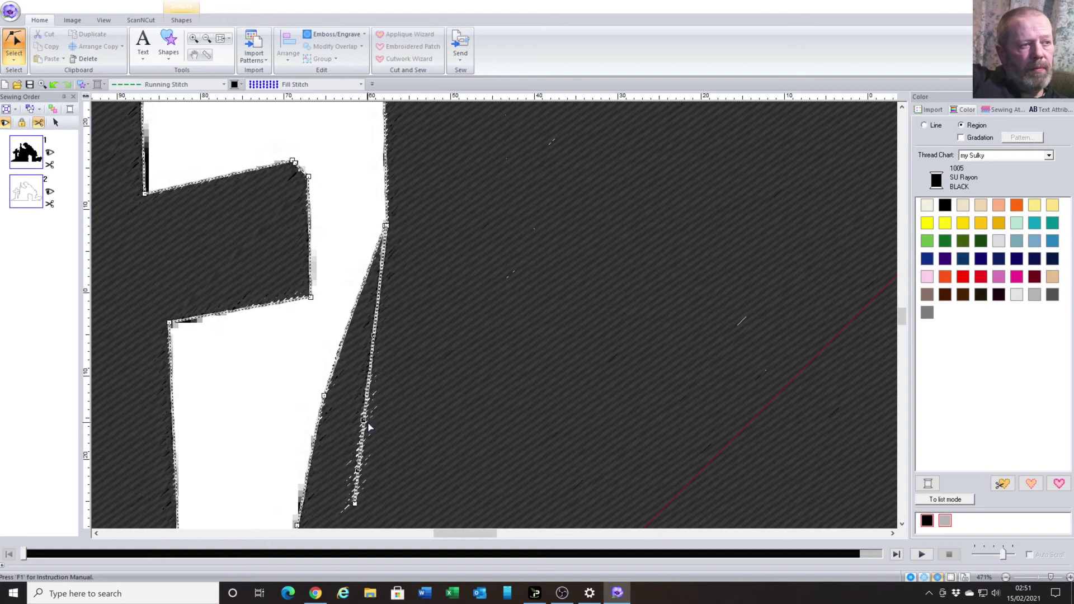
{"action": "left_click_drag", "start_coordinate": [364, 420], "coordinate": [391, 454]}
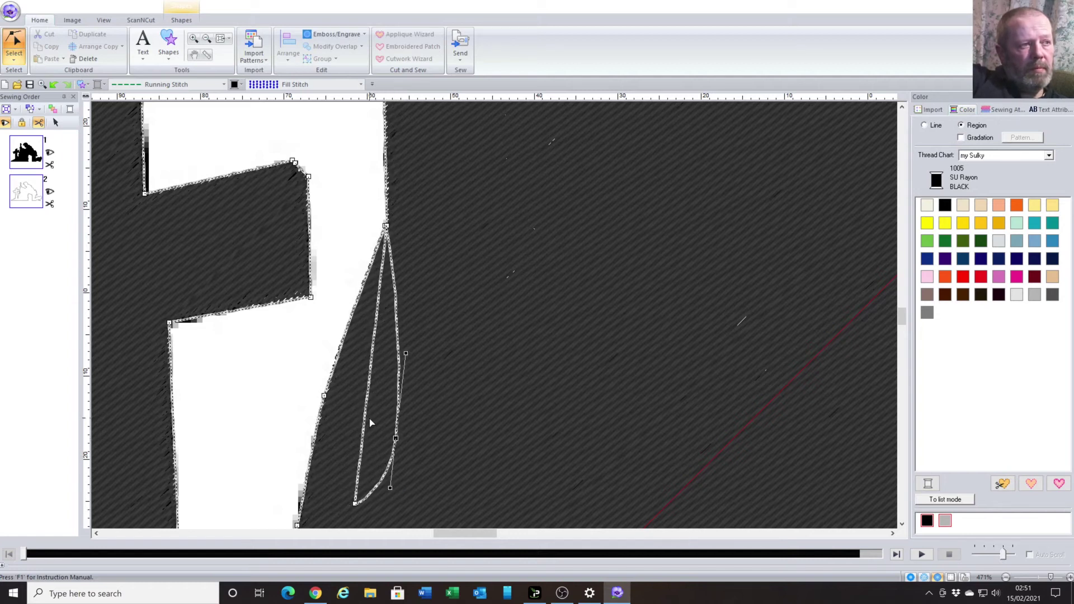
{"action": "left_click_drag", "start_coordinate": [396, 440], "coordinate": [395, 437]}
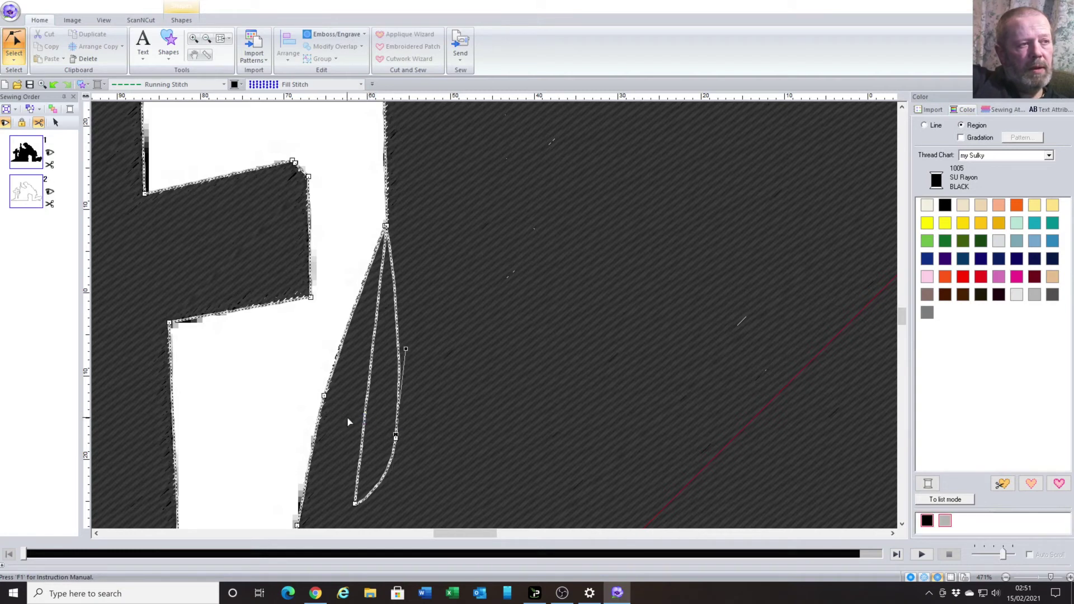
{"action": "mouse_move", "coordinate": [395, 435]}
{"action": "left_mouse_down"}
{"action": "mouse_move", "coordinate": [352, 421]}
{"action": "mouse_move", "coordinate": [392, 381]}
{"action": "mouse_move", "coordinate": [394, 491]}
{"action": "mouse_move", "coordinate": [394, 451]}
{"action": "left_mouse_up"}
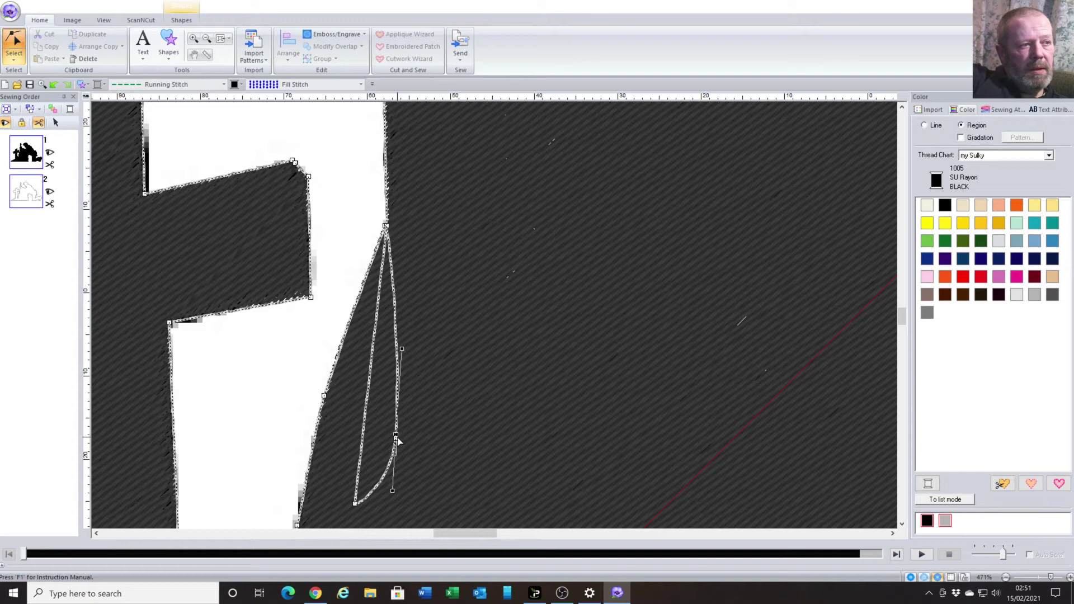
{"action": "left_click_drag", "start_coordinate": [396, 441], "coordinate": [338, 414]}
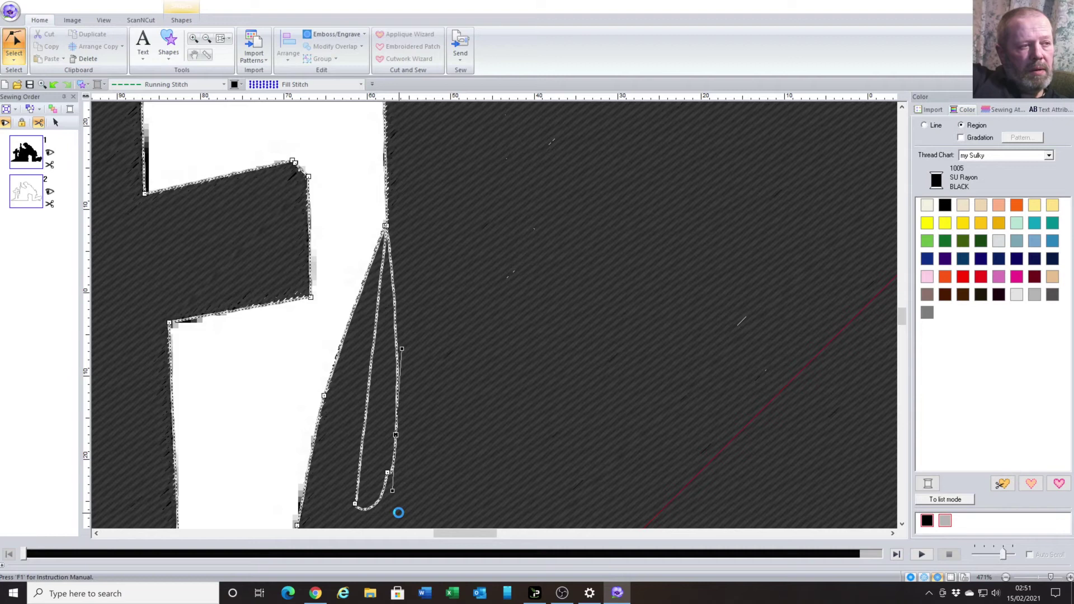
- Pull the slit's opposite edge out past the white gap and remove the stray crossing point at its lower end
{"action": "left_click", "coordinate": [365, 421]}
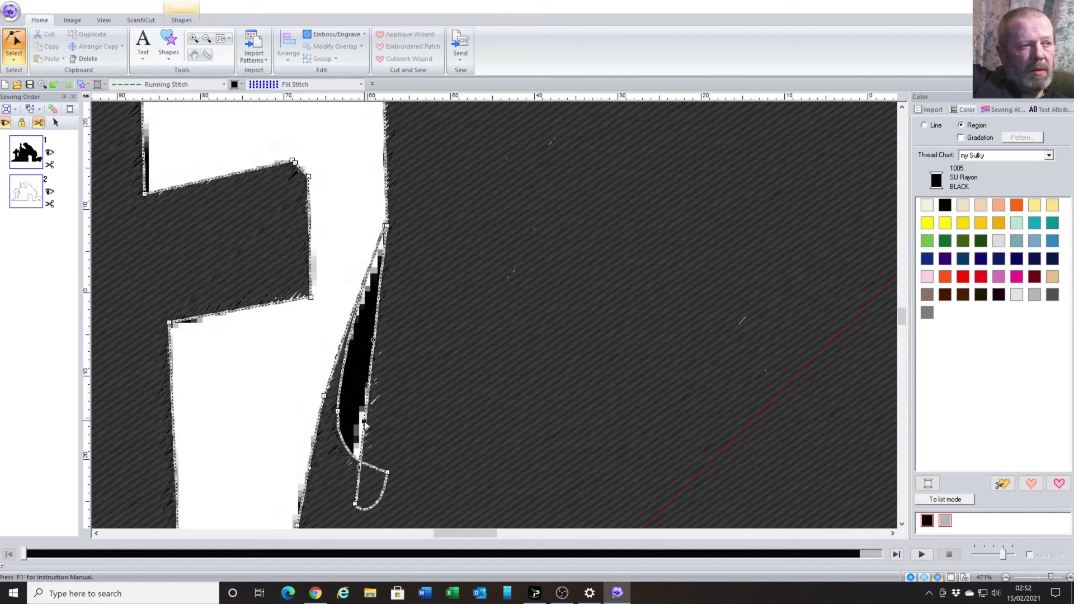
{"action": "left_click_drag", "start_coordinate": [365, 427], "coordinate": [402, 486]}
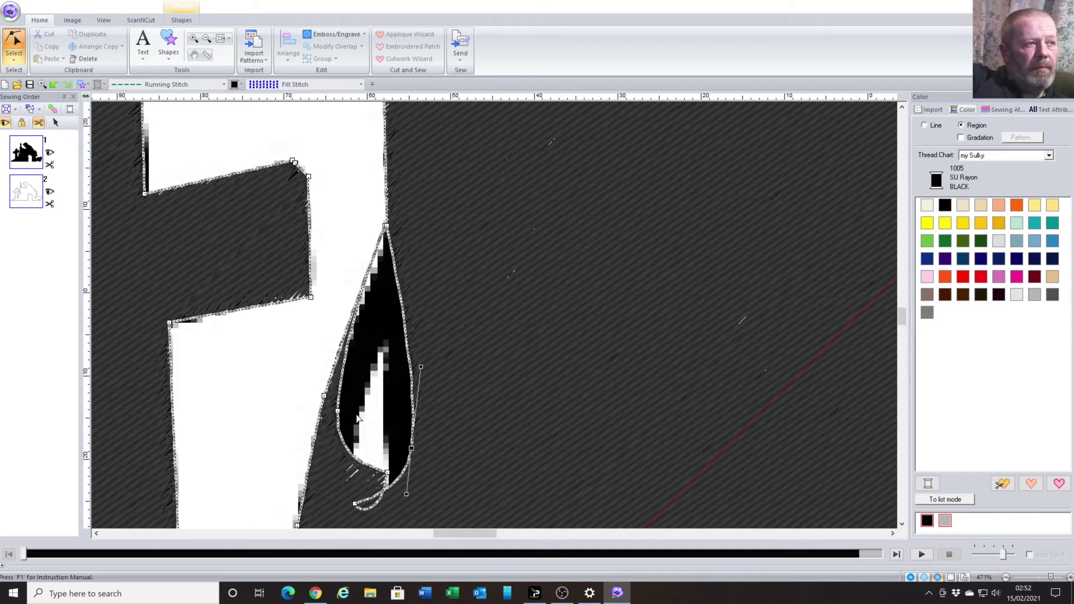
{"action": "left_click", "coordinate": [387, 473]}
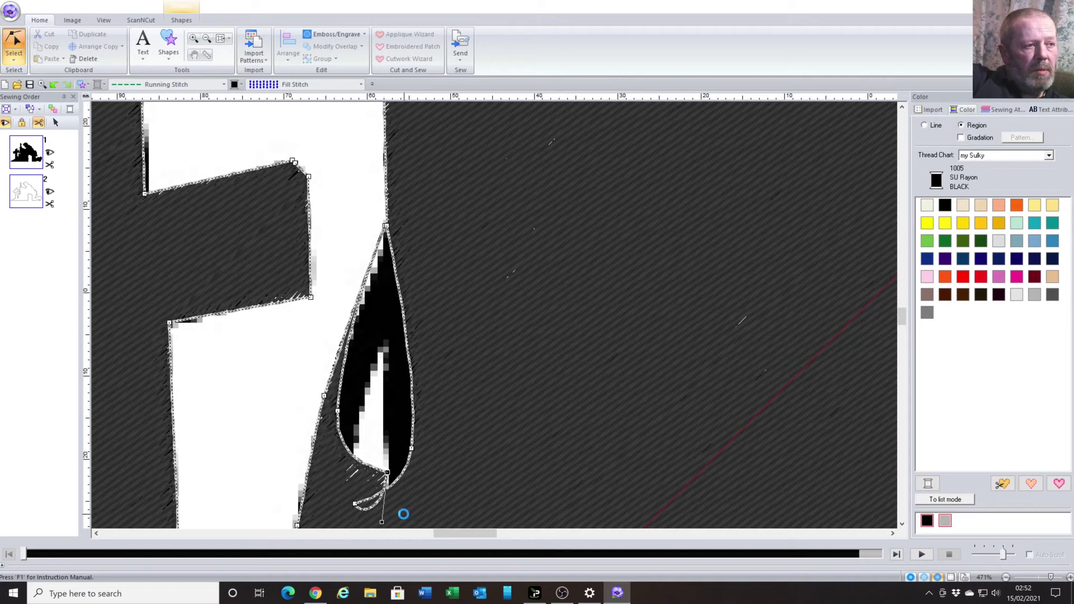
{"action": "key", "text": "Delete"}
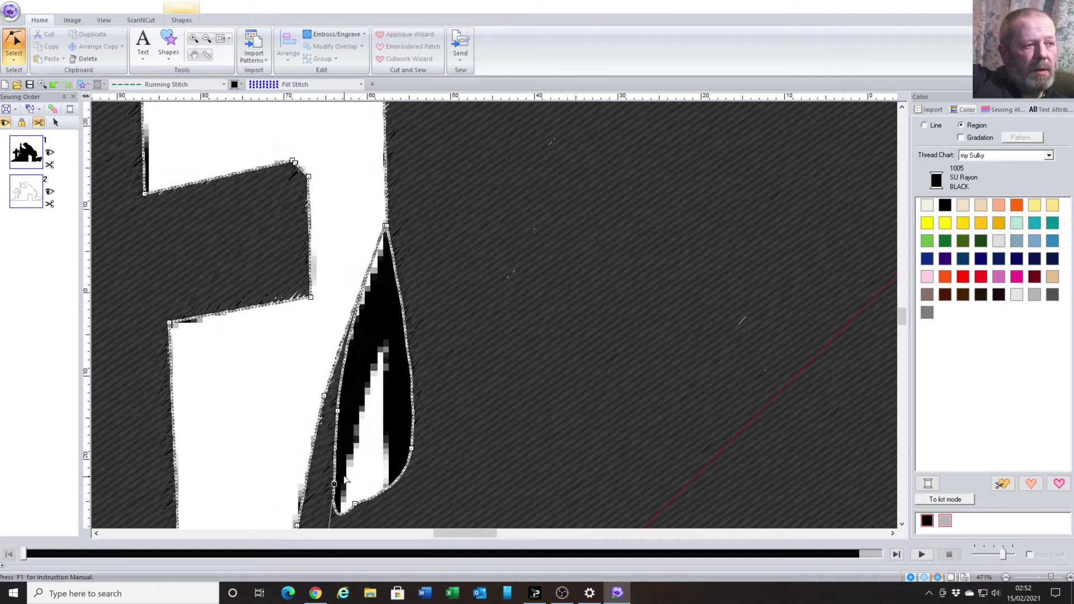
- Reshape the opening's cross-facing edge with extra points so it follows the white gap's slanted side, removing the surplus point
{"action": "left_click", "coordinate": [357, 304]}
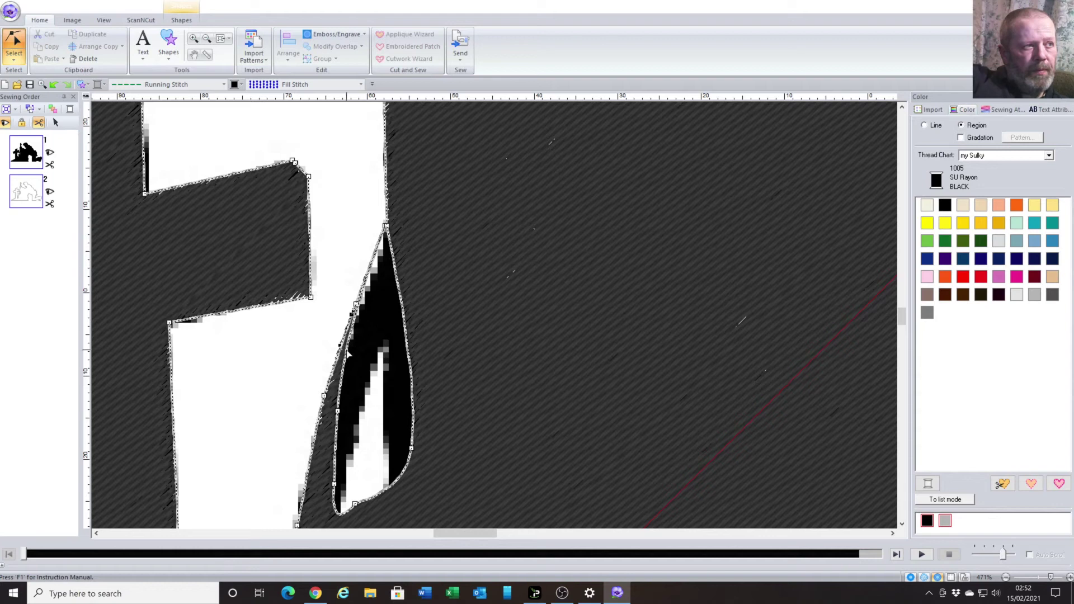
{"action": "left_click_drag", "start_coordinate": [337, 412], "coordinate": [374, 425]}
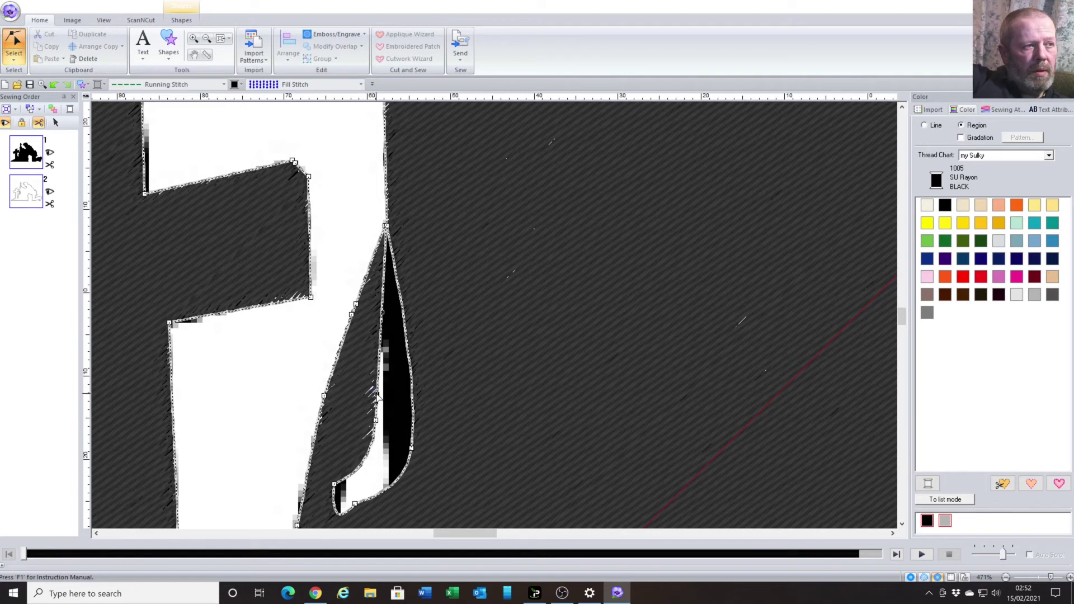
{"action": "left_click", "coordinate": [377, 394]}
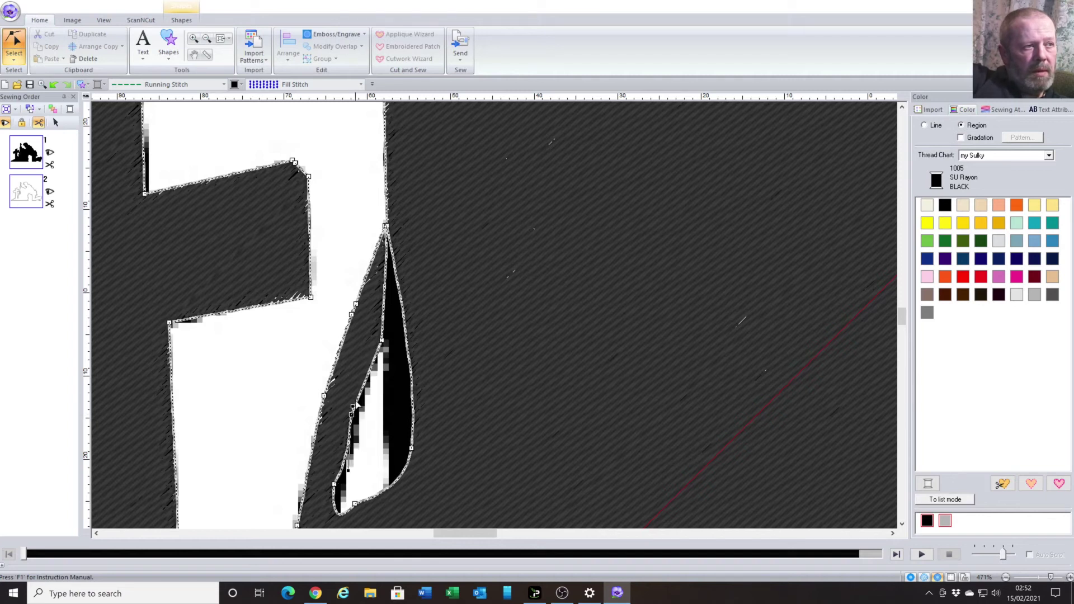
{"action": "left_click", "coordinate": [351, 415]}
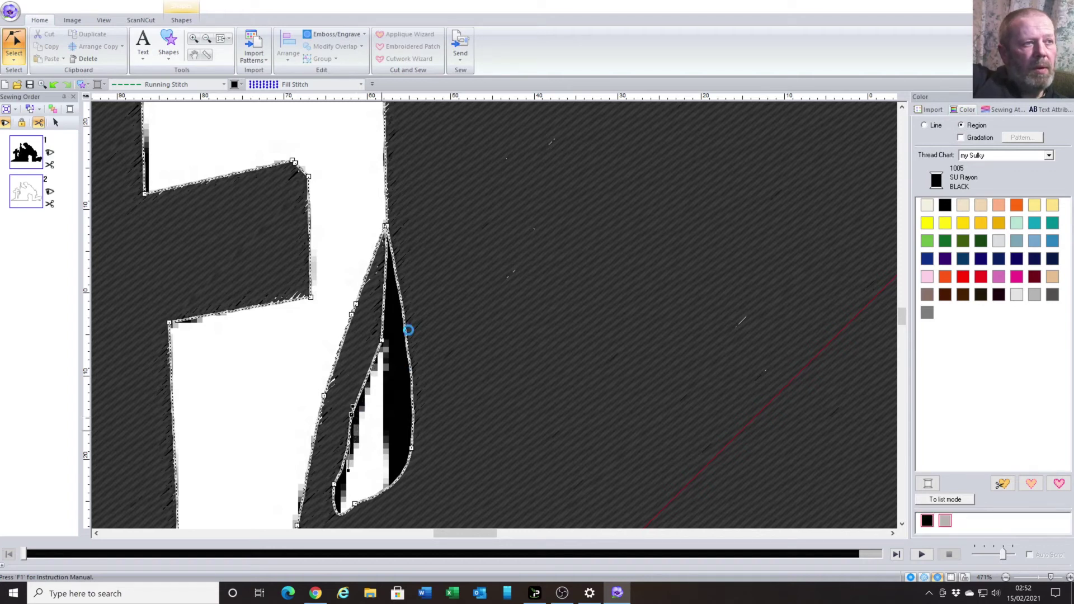
{"action": "key", "text": "Delete"}
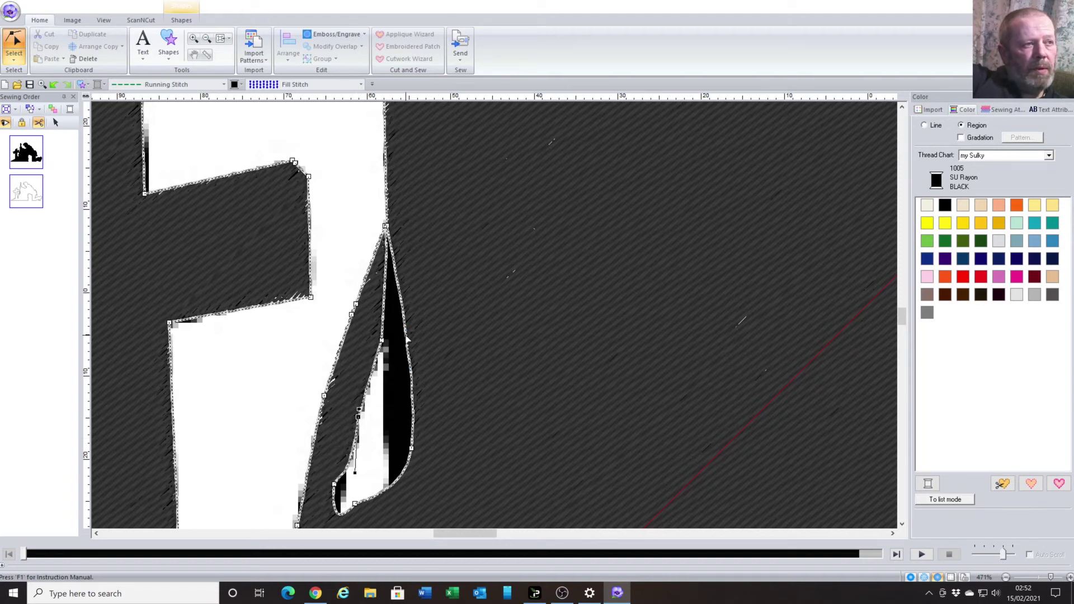
- Add points on the opening's rifle-side edge and move them inward to narrow the slit down to the white gap's tip
{"action": "left_click", "coordinate": [407, 337]}
{"action": "left_click_drag", "start_coordinate": [406, 336], "coordinate": [392, 335]}
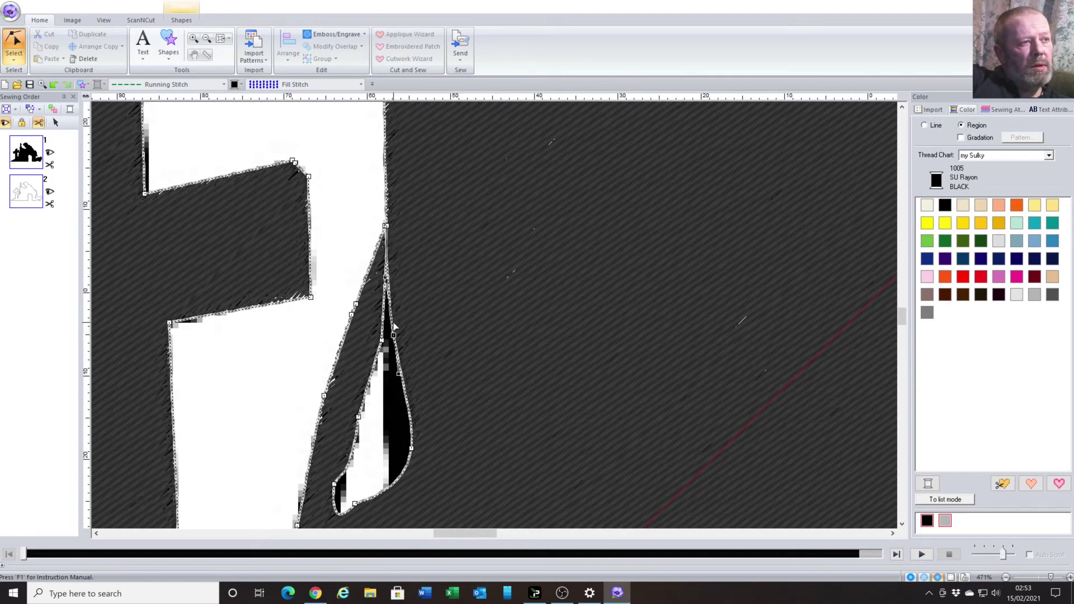
{"action": "left_click", "coordinate": [390, 321]}
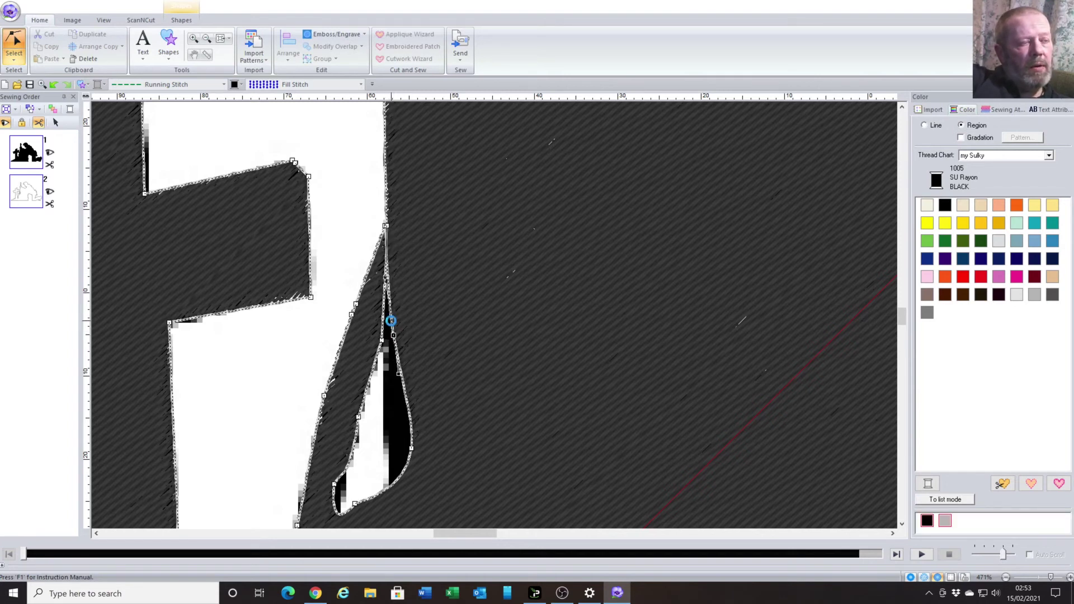
{"action": "right_click", "coordinate": [390, 321]}
{"action": "left_click", "coordinate": [419, 330]}
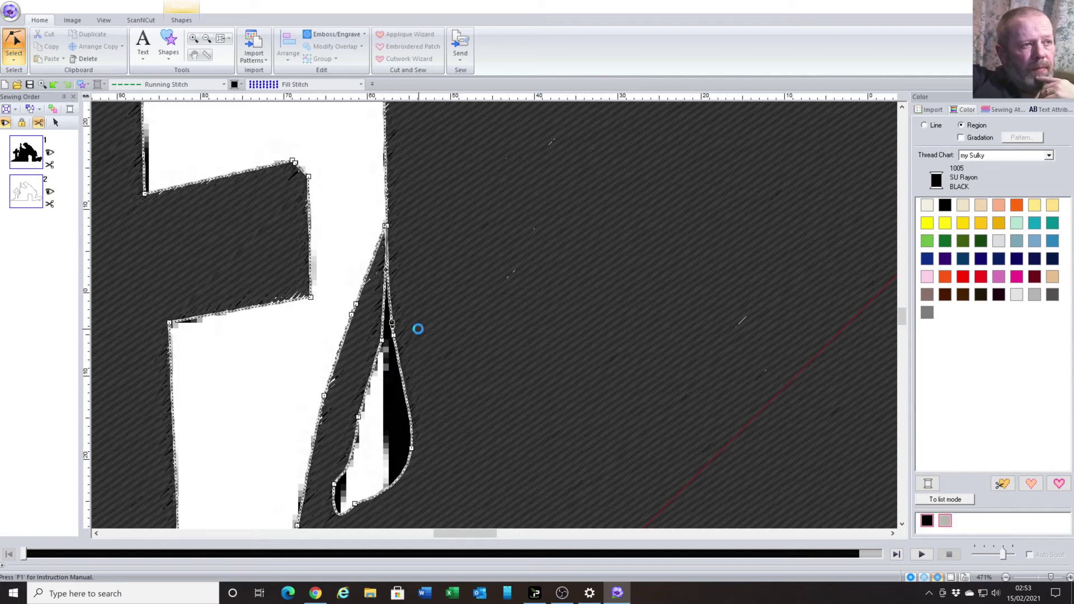
{"action": "left_click", "coordinate": [393, 335]}
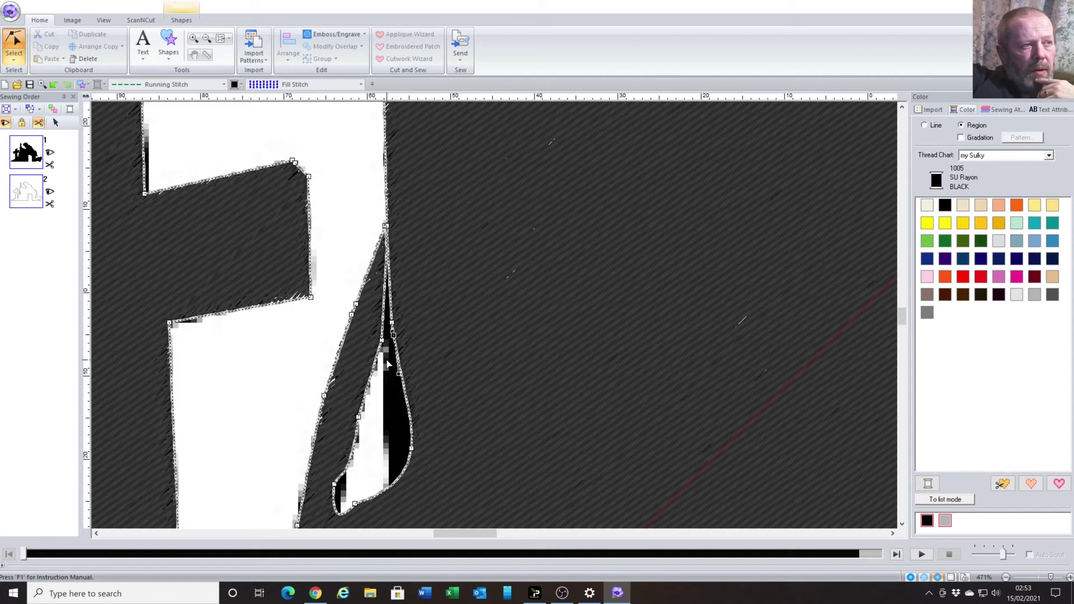
{"action": "left_click_drag", "start_coordinate": [391, 322], "coordinate": [382, 348]}
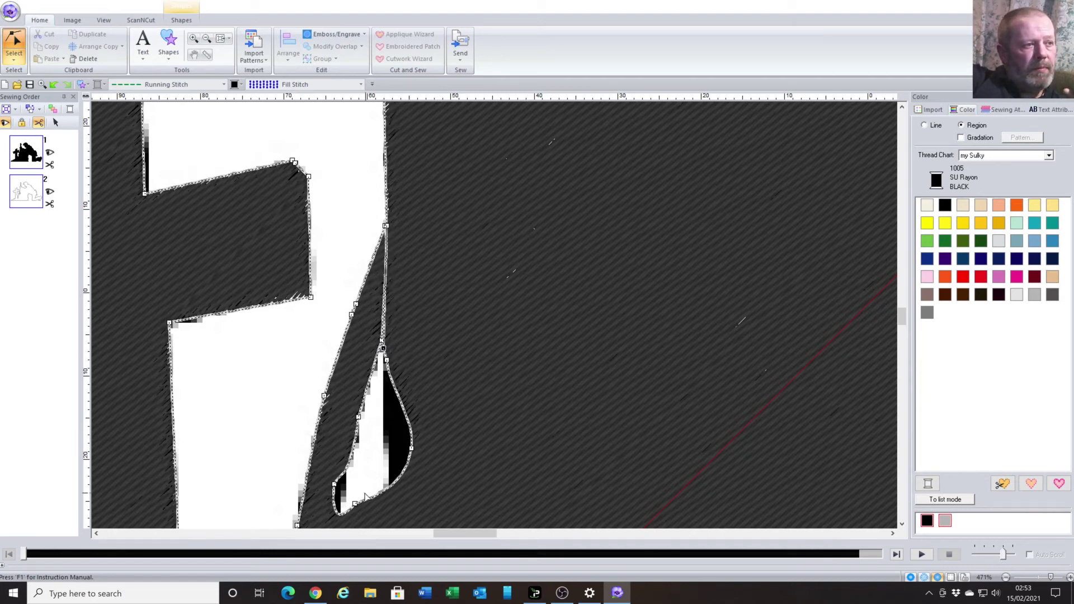
- Extend the opening beside the rifle by moving its lower end points farther down along the white gap, replacing the rounded end
{"action": "scroll", "coordinate": [391, 414], "scroll_direction": "down", "scroll_amount": 2}
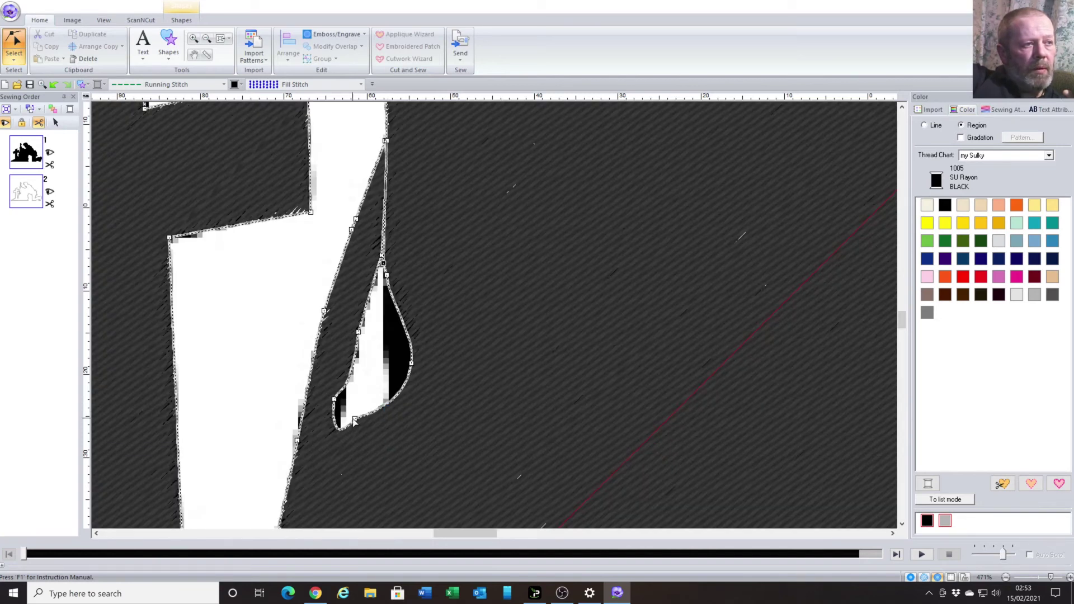
{"action": "left_click_drag", "start_coordinate": [360, 439], "coordinate": [362, 522]}
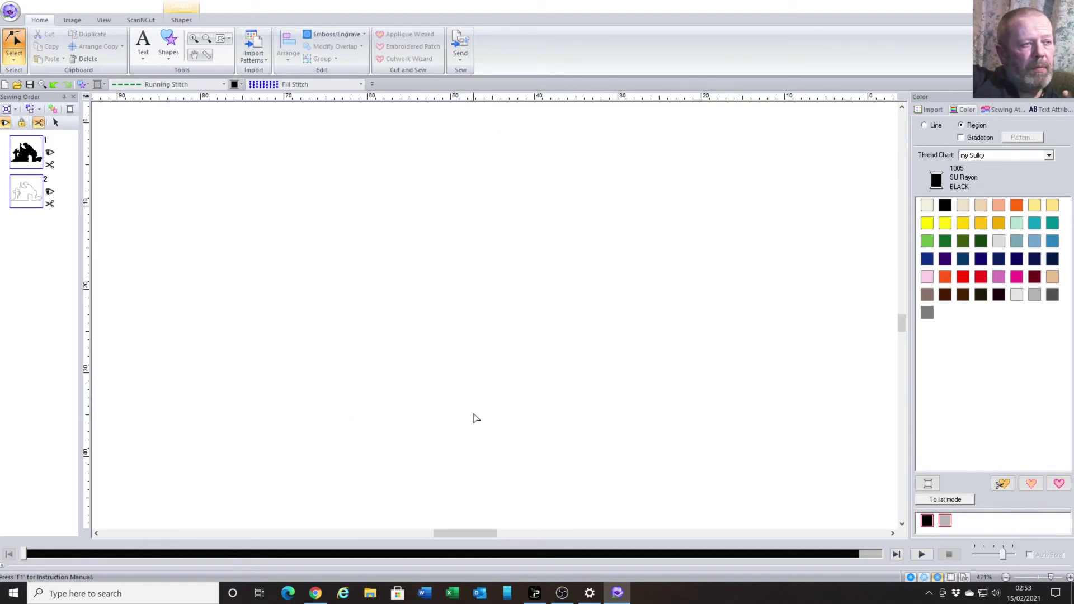
{"action": "scroll", "coordinate": [444, 409], "scroll_direction": "down", "scroll_amount": 2}
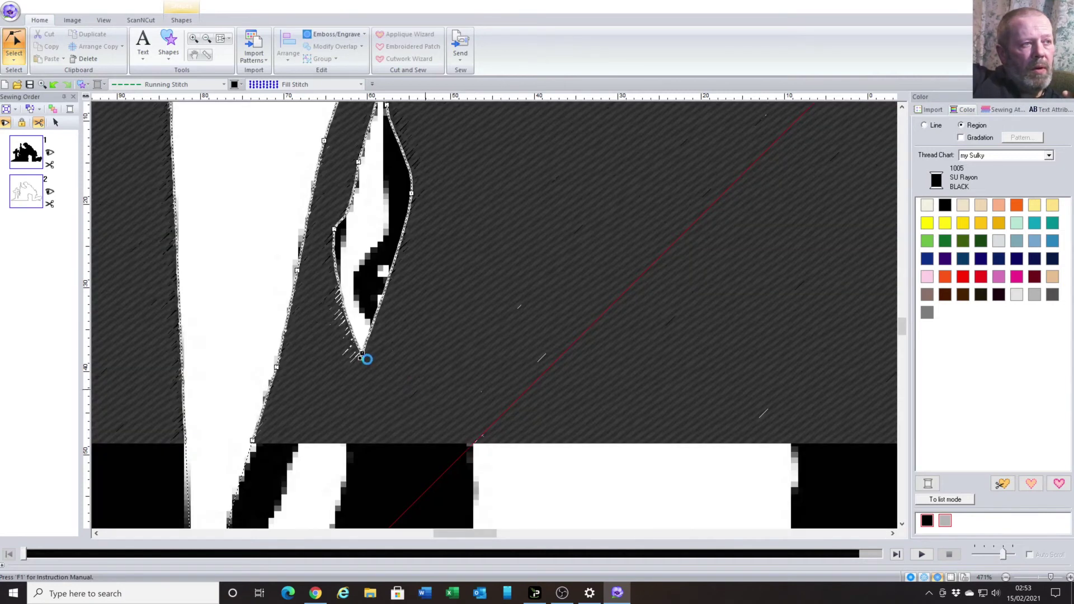
{"action": "mouse_move", "coordinate": [362, 356]}
{"action": "left_mouse_down"}
{"action": "mouse_move", "coordinate": [359, 420]}
{"action": "mouse_move", "coordinate": [374, 422]}
{"action": "mouse_move", "coordinate": [405, 369]}
{"action": "mouse_move", "coordinate": [364, 351]}
{"action": "left_mouse_up"}
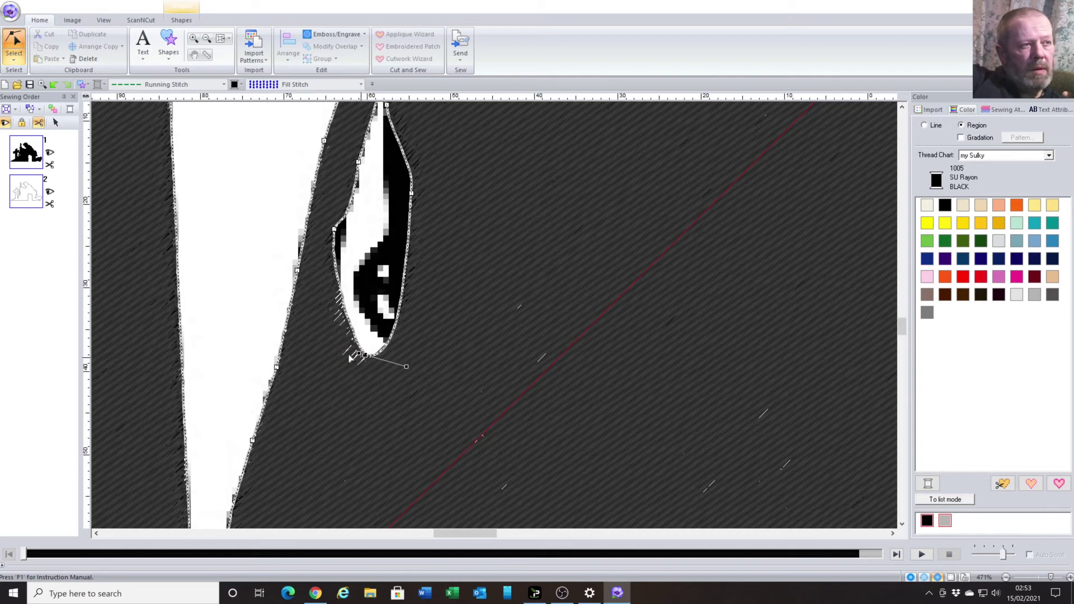
{"action": "left_click", "coordinate": [414, 373]}
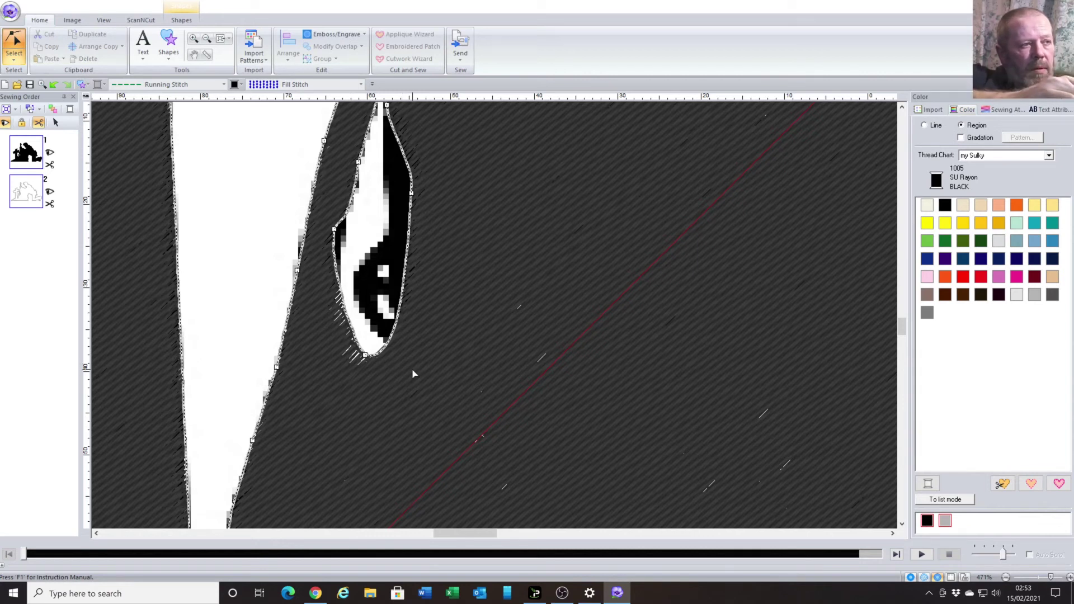
{"action": "left_click_drag", "start_coordinate": [363, 358], "coordinate": [345, 387]}
{"action": "left_click_drag", "start_coordinate": [316, 462], "coordinate": [312, 512]}
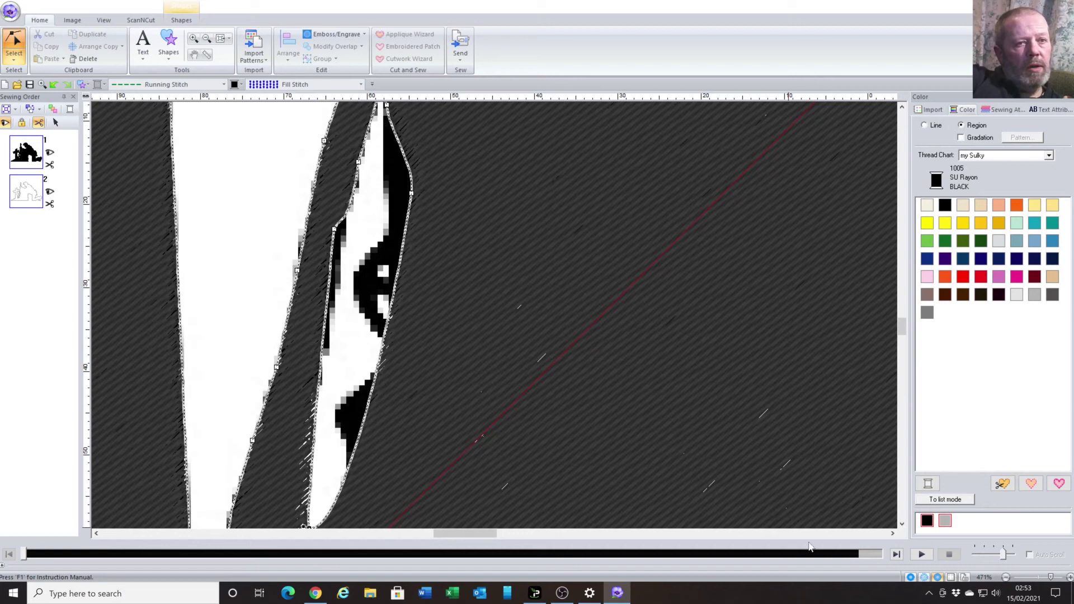
- Move the opening's end point down to the lower tip of the white gap beside the rifle
{"action": "left_click", "coordinate": [901, 524]}
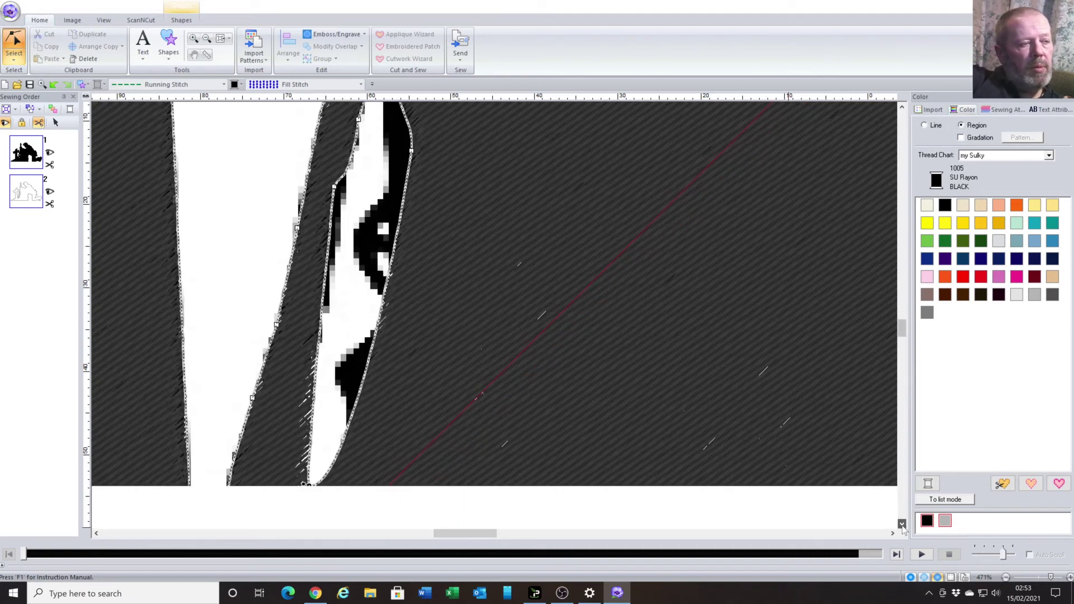
{"action": "left_click", "coordinate": [902, 525]}
{"action": "left_click", "coordinate": [902, 524]}
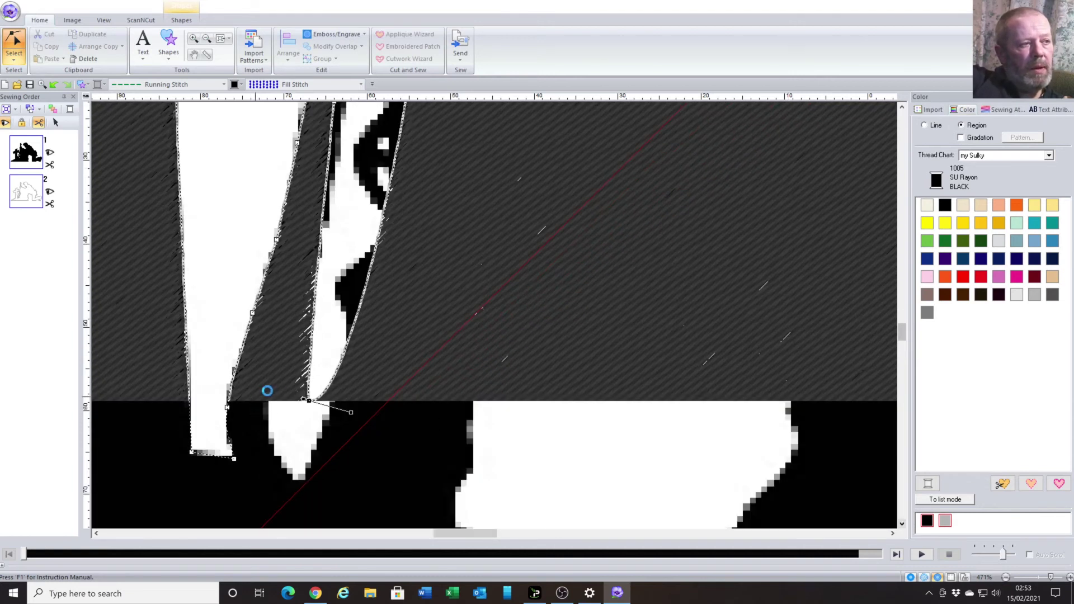
{"action": "left_click", "coordinate": [310, 403]}
{"action": "left_click_drag", "start_coordinate": [310, 403], "coordinate": [282, 498]}
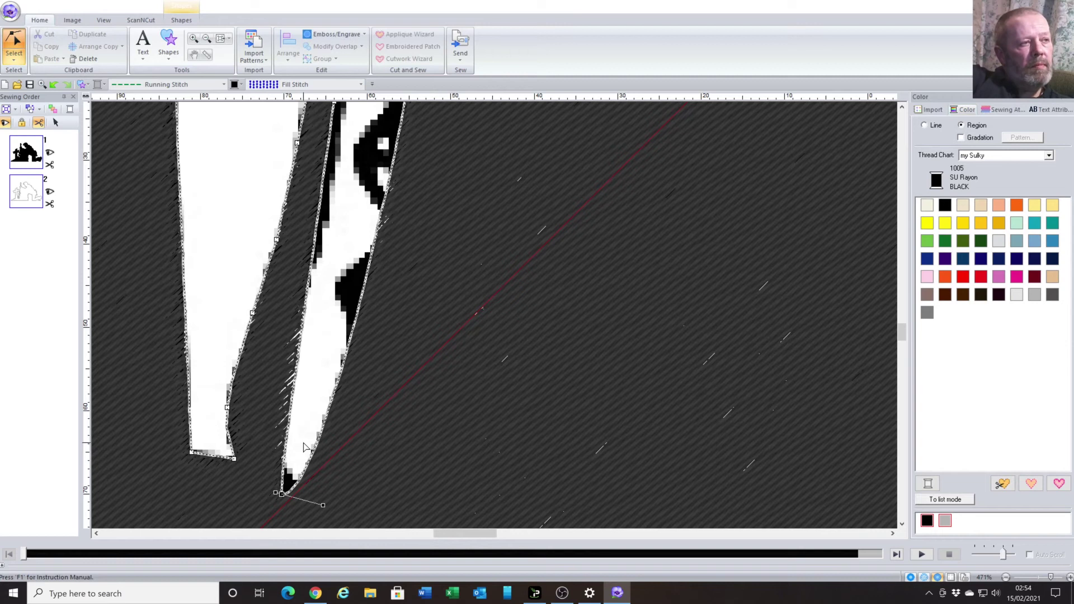
- Add points along the opening's lower cross-facing edge and reshape it to follow the curved side of the white gap
{"action": "left_click", "coordinate": [293, 387]}
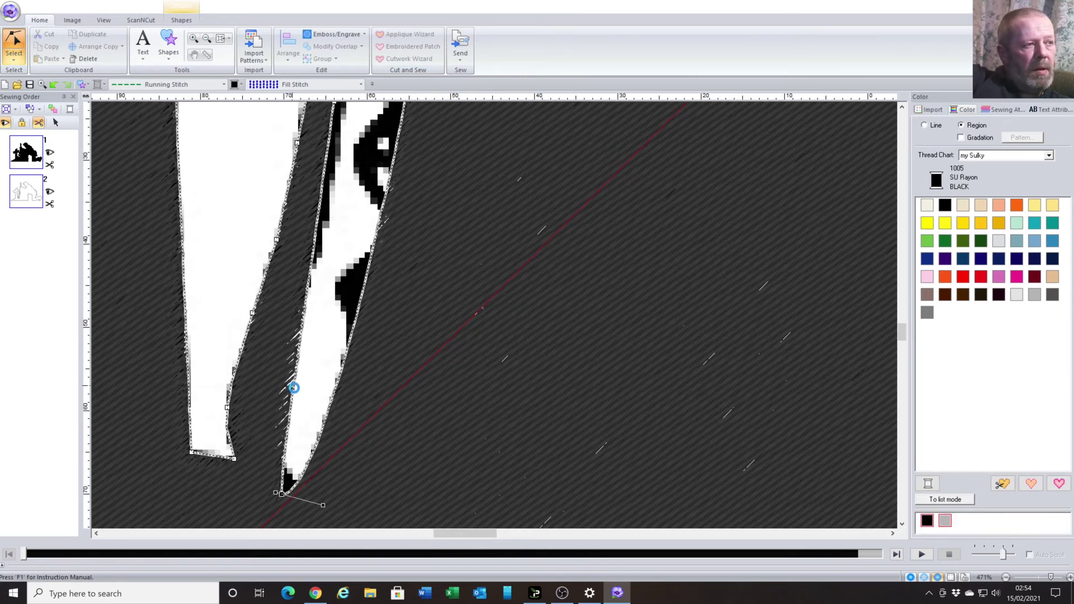
{"action": "mouse_move", "coordinate": [294, 388]}
{"action": "left_mouse_down"}
{"action": "mouse_move", "coordinate": [264, 383]}
{"action": "mouse_move", "coordinate": [297, 401]}
{"action": "left_mouse_up"}
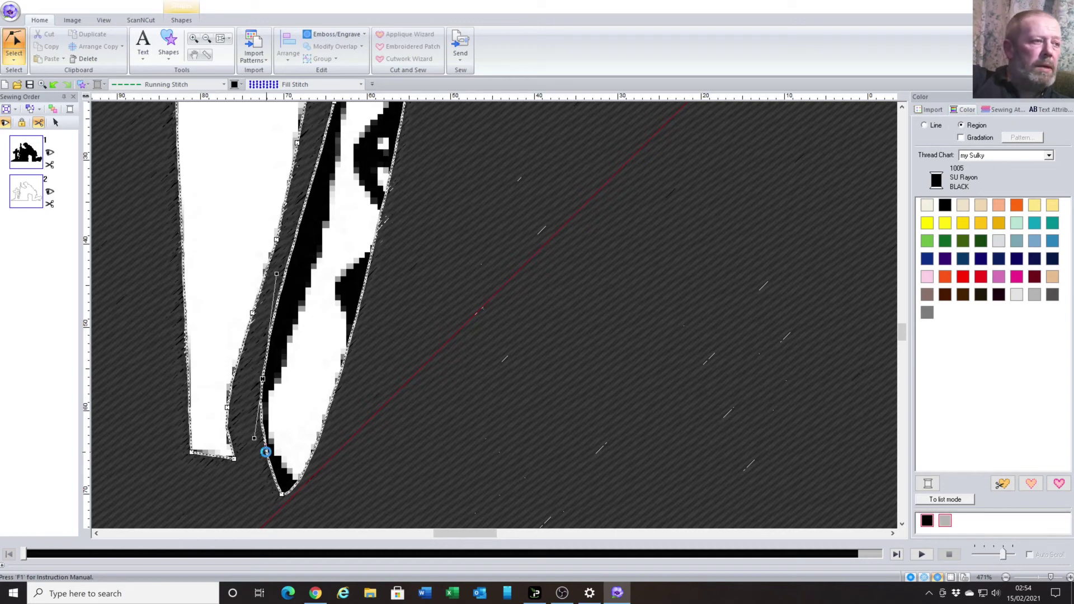
{"action": "left_click", "coordinate": [267, 453]}
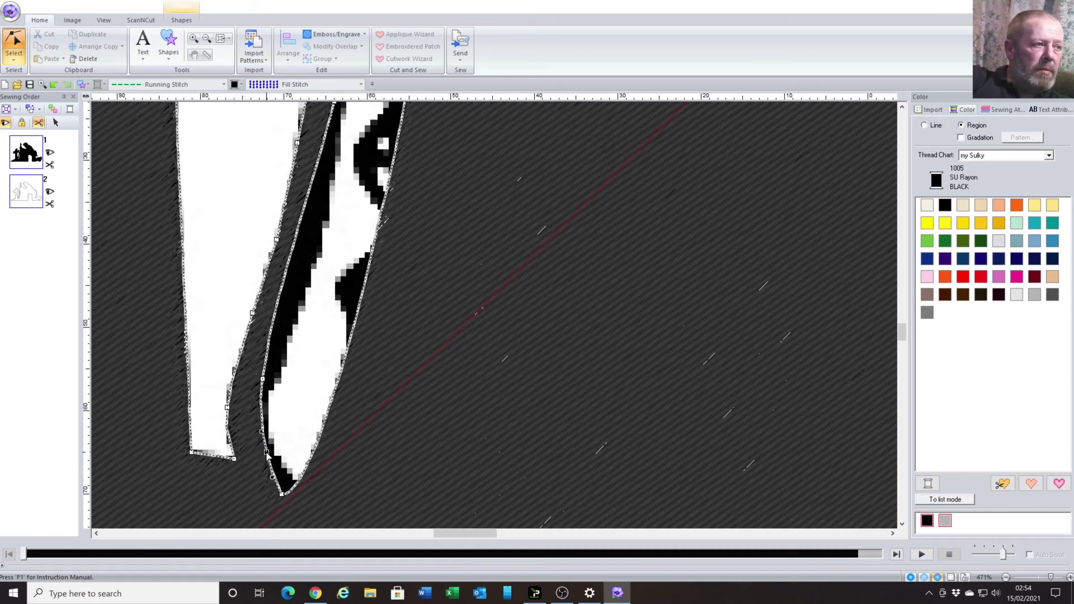
{"action": "left_click", "coordinate": [262, 380]}
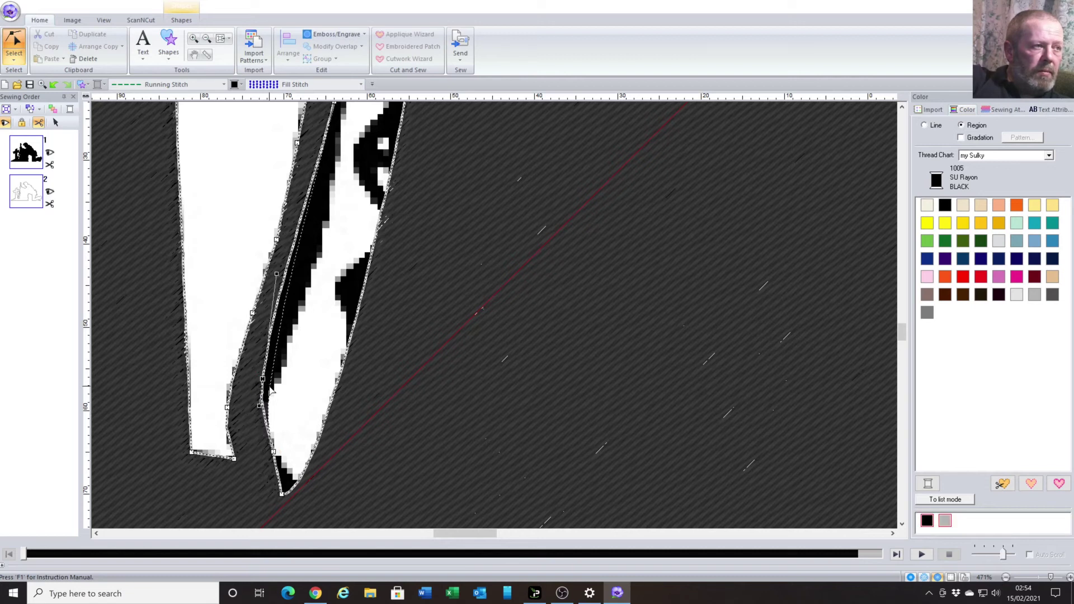
{"action": "left_click_drag", "start_coordinate": [263, 379], "coordinate": [270, 386]}
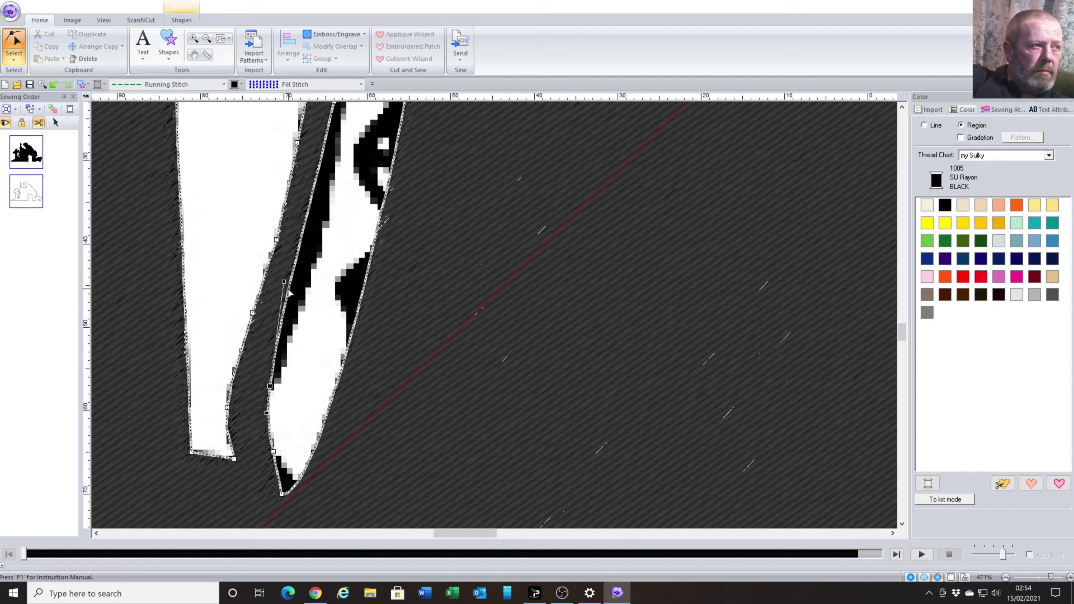
{"action": "left_click_drag", "start_coordinate": [286, 289], "coordinate": [307, 305]}
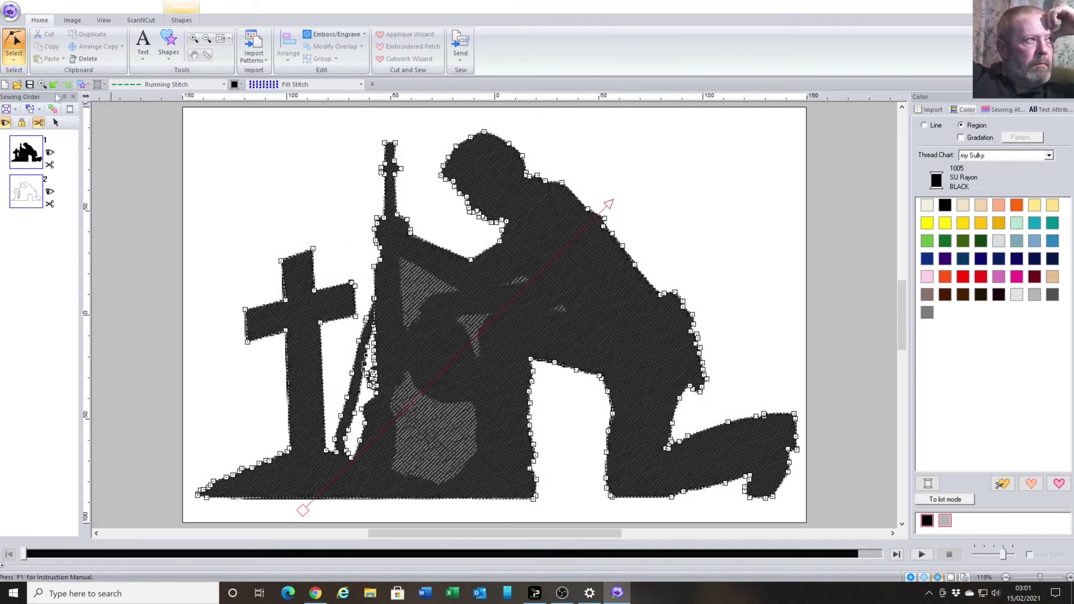
{"action": "left_click", "coordinate": [22, 60]}
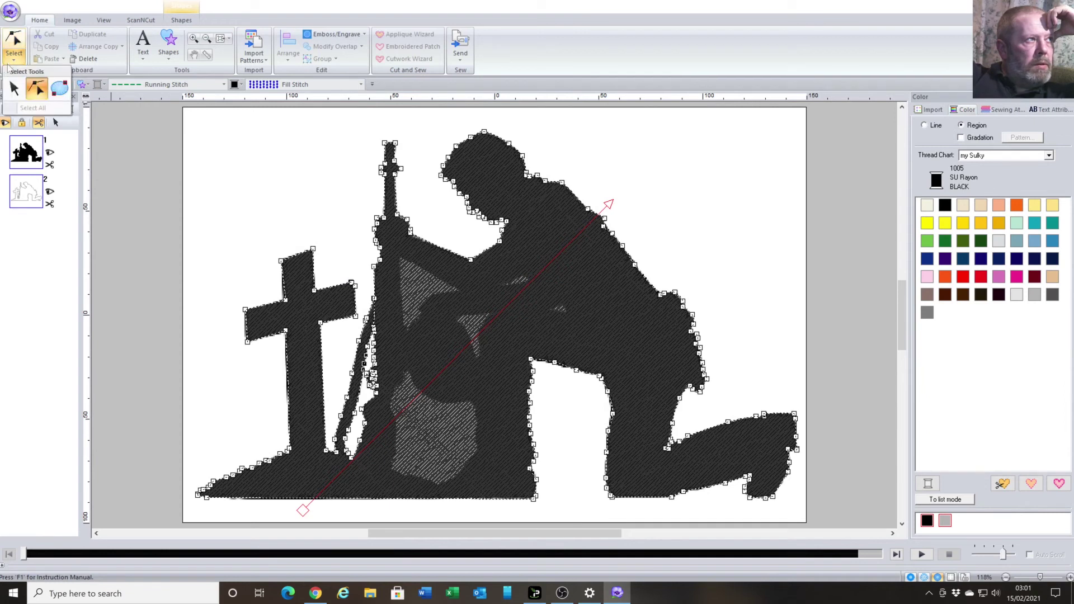
{"action": "left_click", "coordinate": [428, 263]}
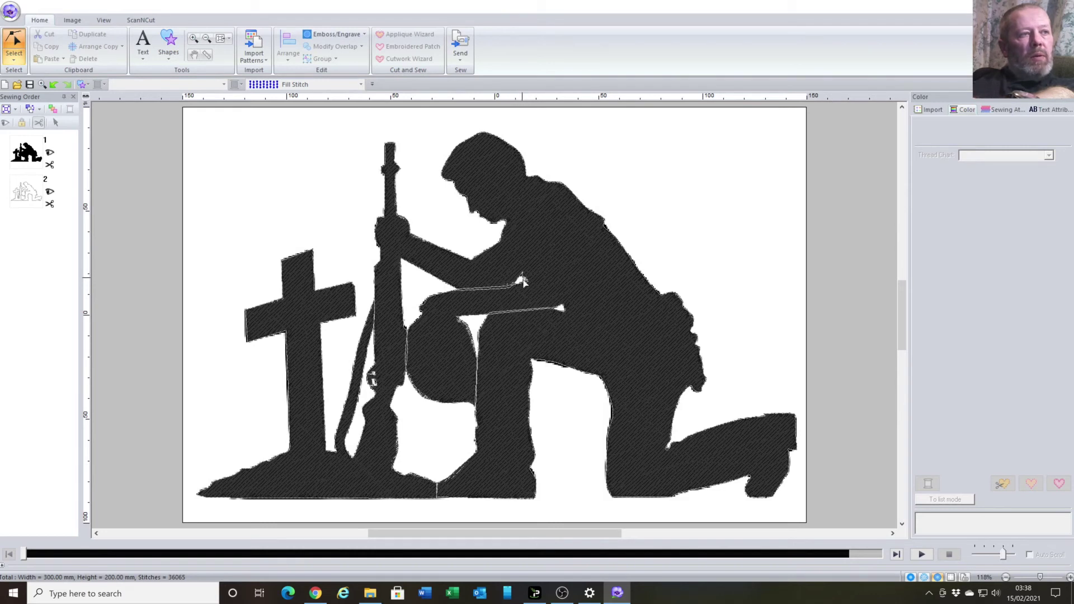
{"action": "left_click", "coordinate": [602, 270]}
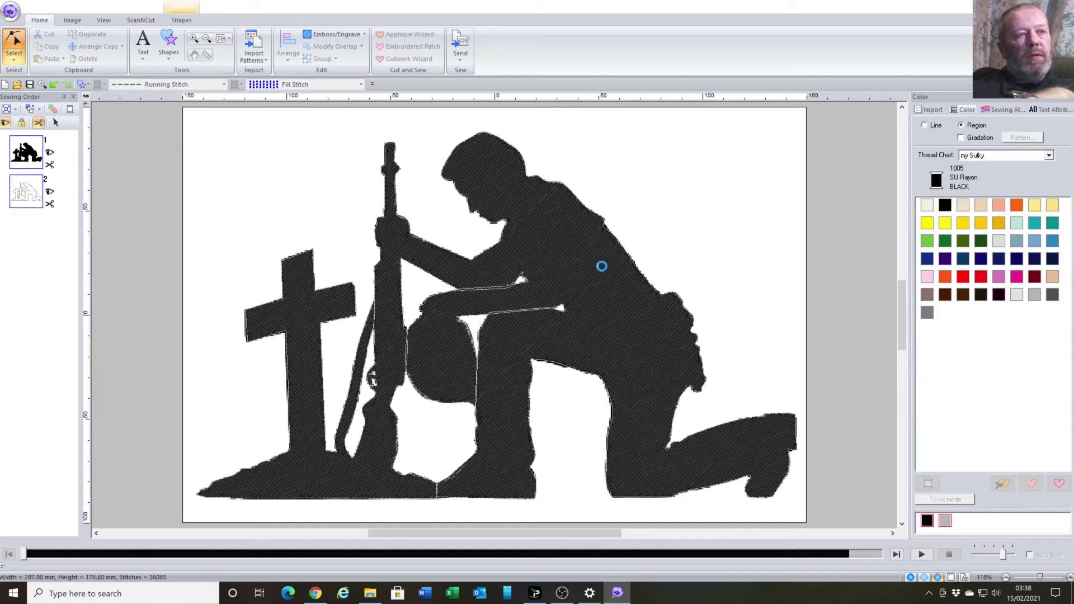
{"action": "right_click", "coordinate": [602, 266]}
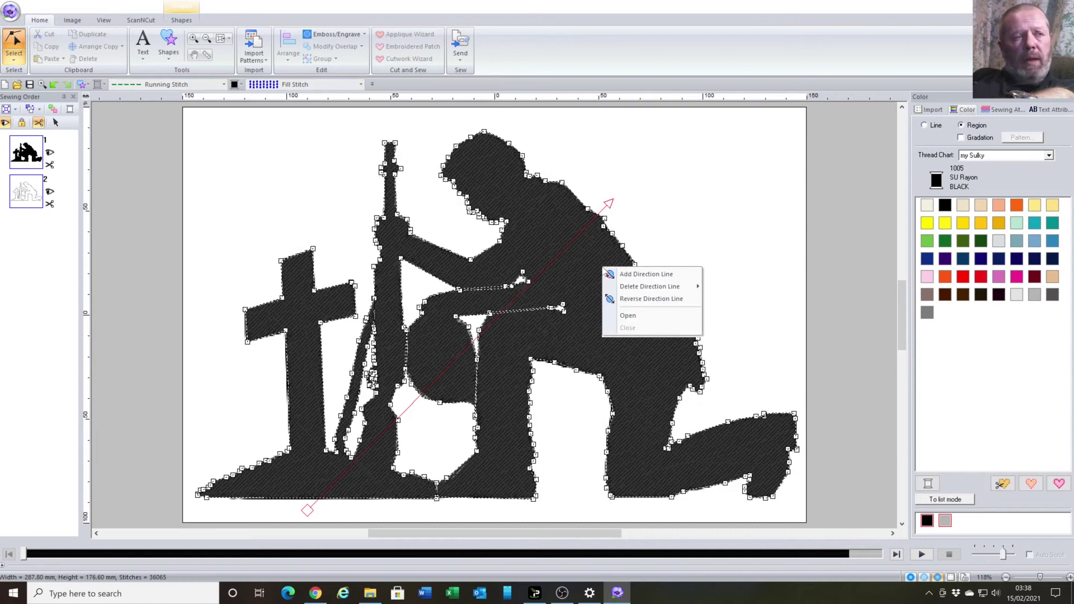
{"action": "left_click", "coordinate": [660, 227]}
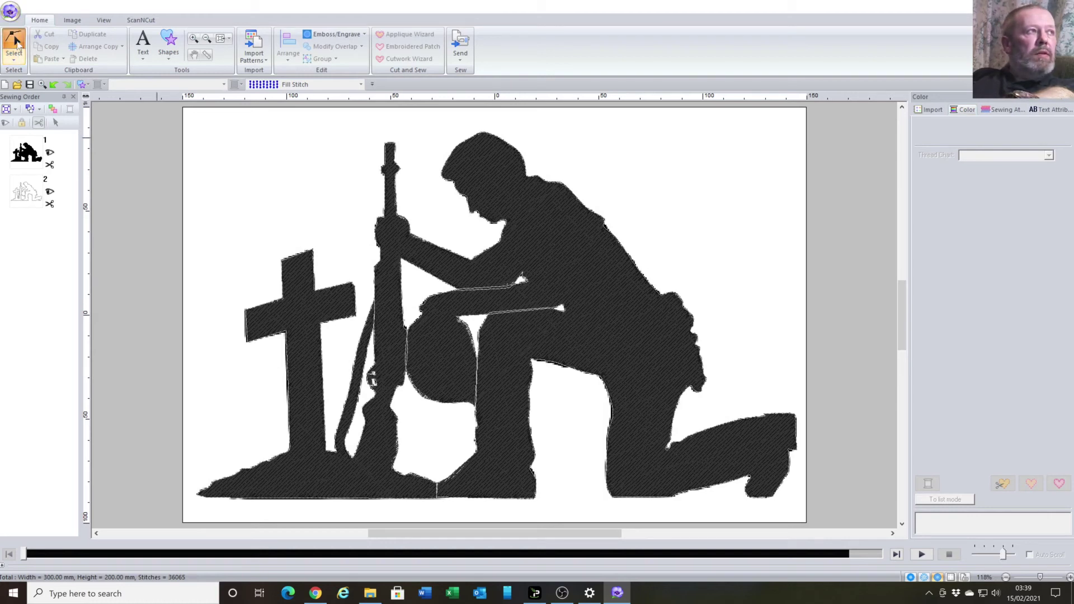
- Switch to the object selection tool and turn the background image display off
{"action": "left_click", "coordinate": [14, 53]}
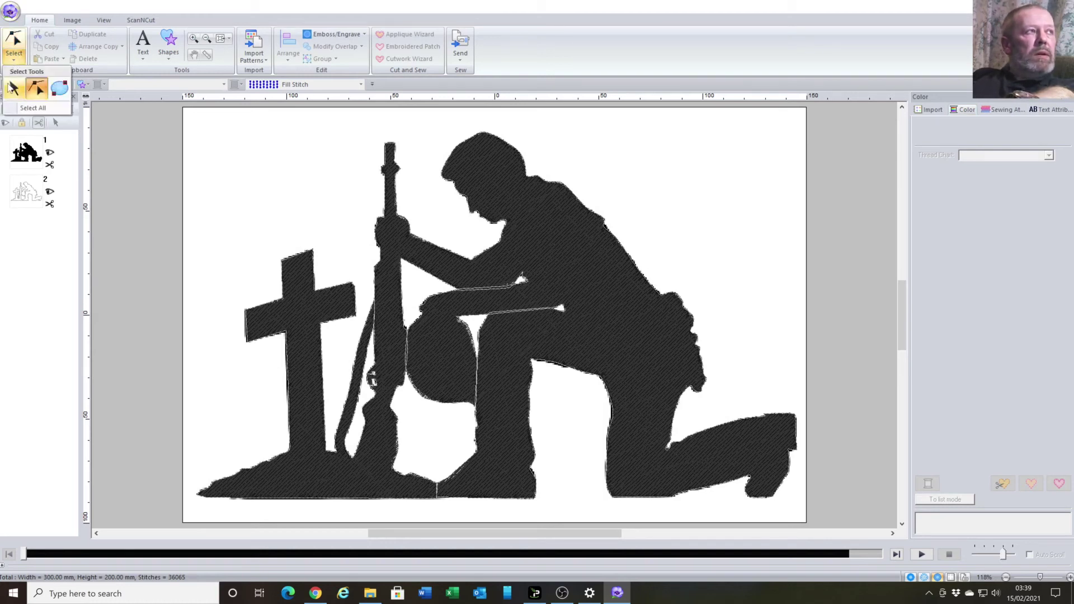
{"action": "left_click", "coordinate": [15, 90]}
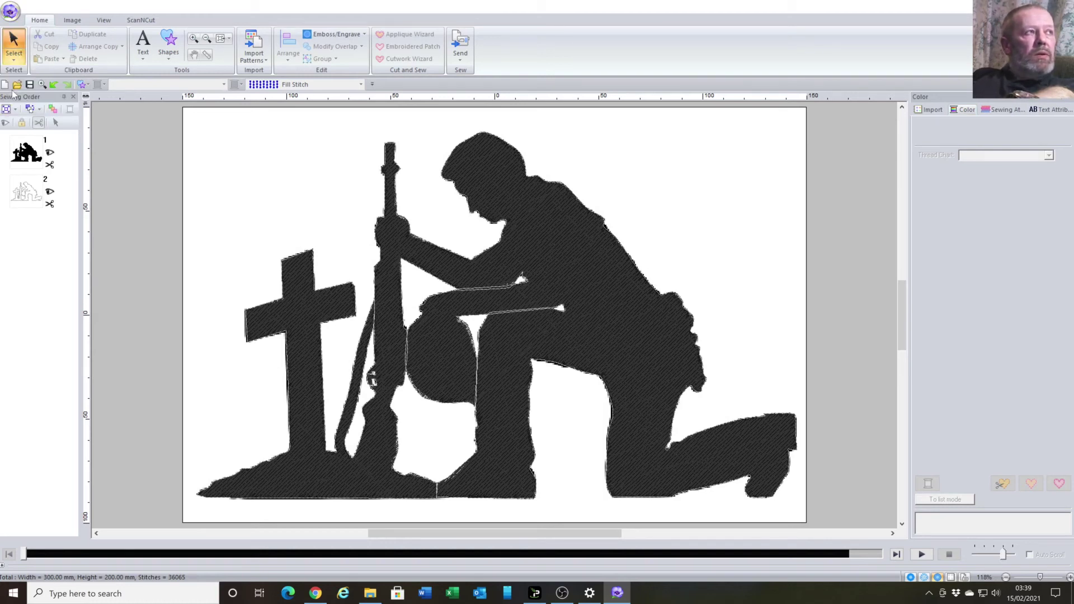
{"action": "right_click", "coordinate": [675, 246]}
{"action": "mouse_move", "coordinate": [708, 301]}
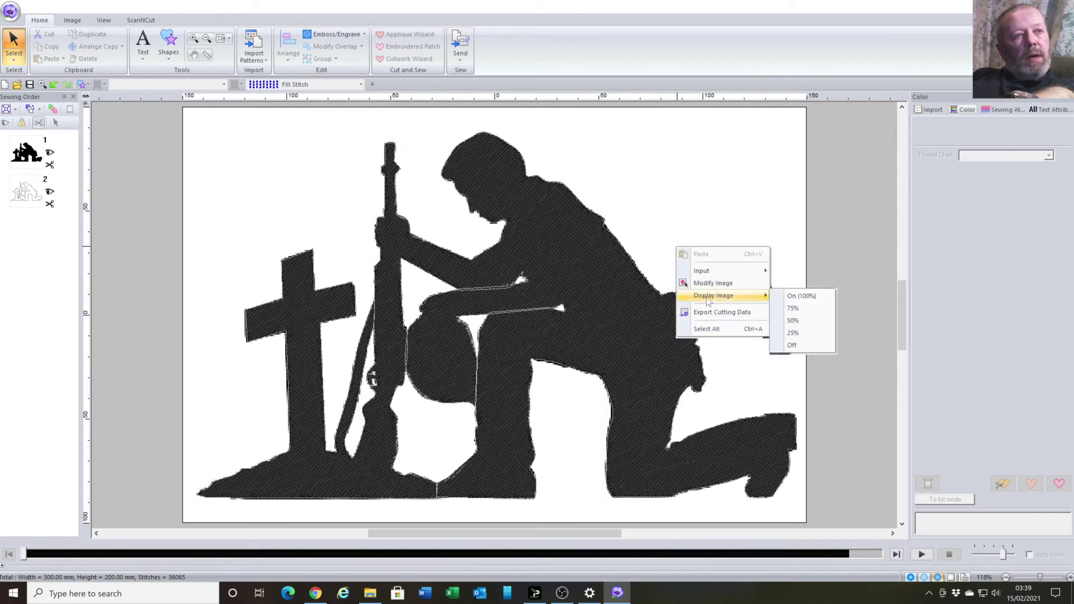
{"action": "left_click", "coordinate": [794, 347]}
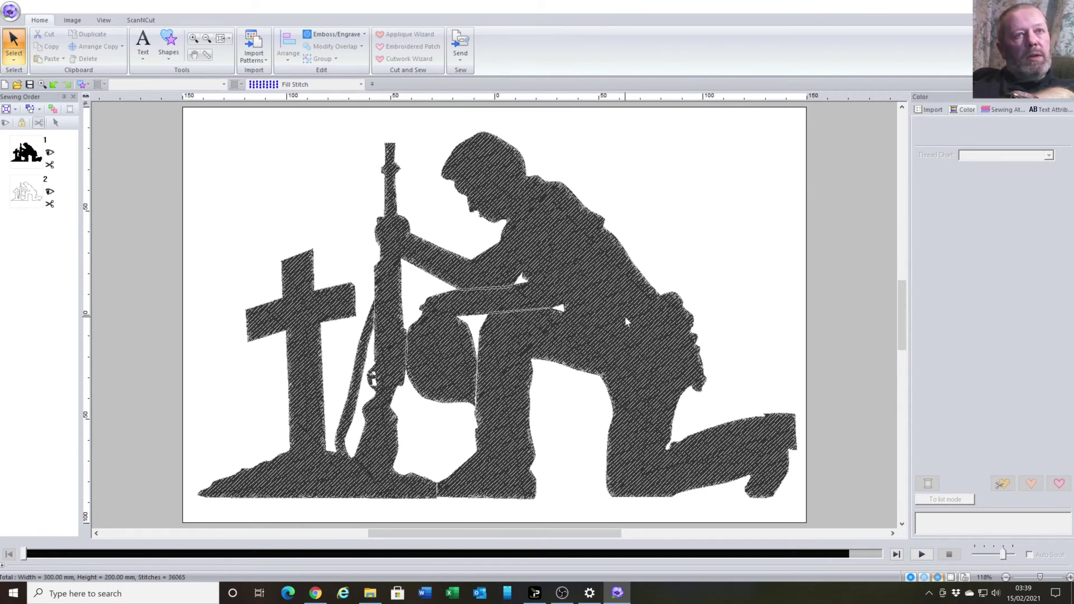
- Set the black silhouette's fill stitch density to 5.0 line/mm in its sewing attributes
{"action": "left_click", "coordinate": [18, 160]}
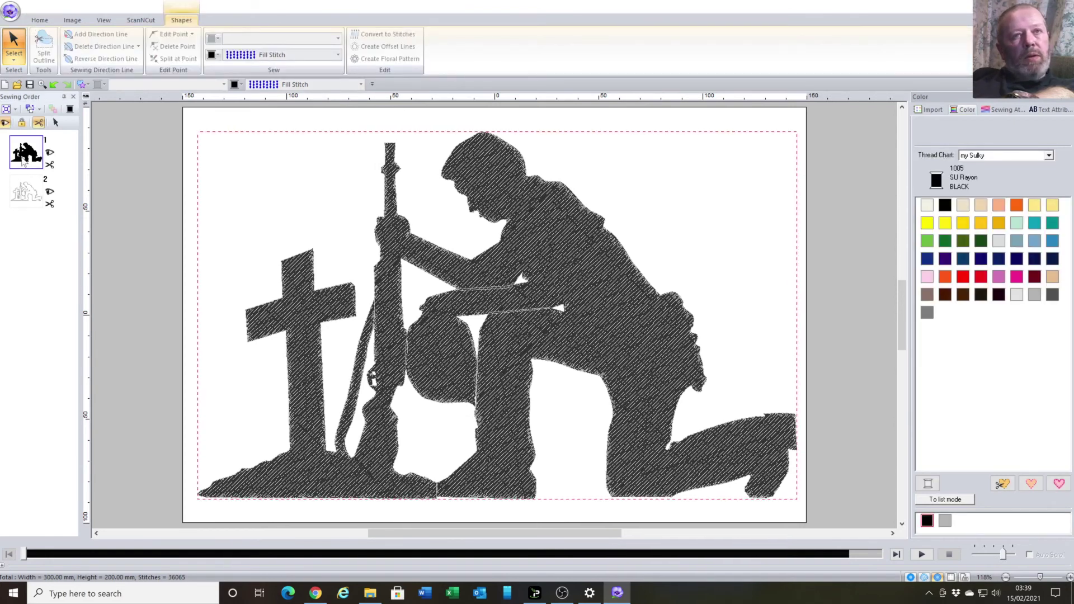
{"action": "left_click", "coordinate": [997, 110]}
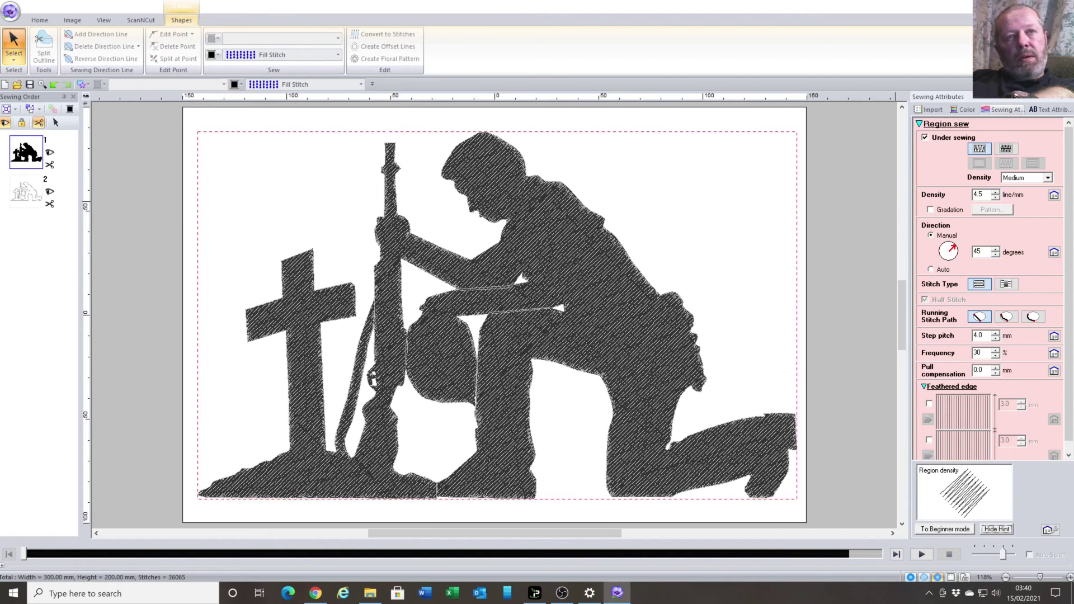
{"action": "left_click", "coordinate": [995, 192]}
{"action": "left_click", "coordinate": [995, 192]}
{"action": "left_click", "coordinate": [995, 191]}
{"action": "left_click", "coordinate": [995, 192]}
{"action": "left_click", "coordinate": [995, 192]}
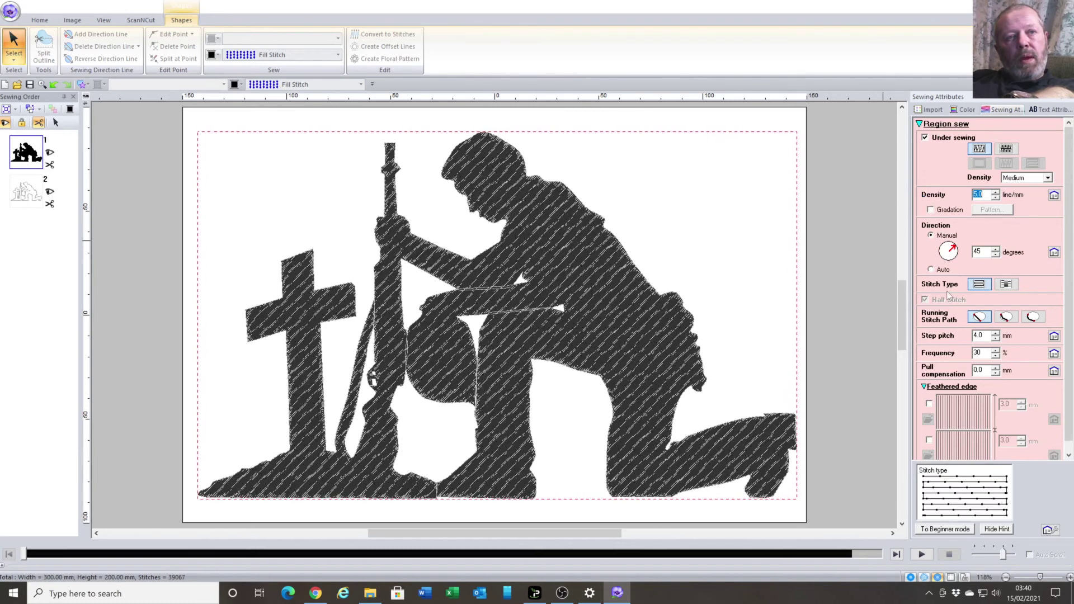
- Check the silhouette's remaining fill attributes and the running-stitch outline's line sewing settings
{"action": "scroll", "coordinate": [946, 290], "scroll_direction": "down", "scroll_amount": 1}
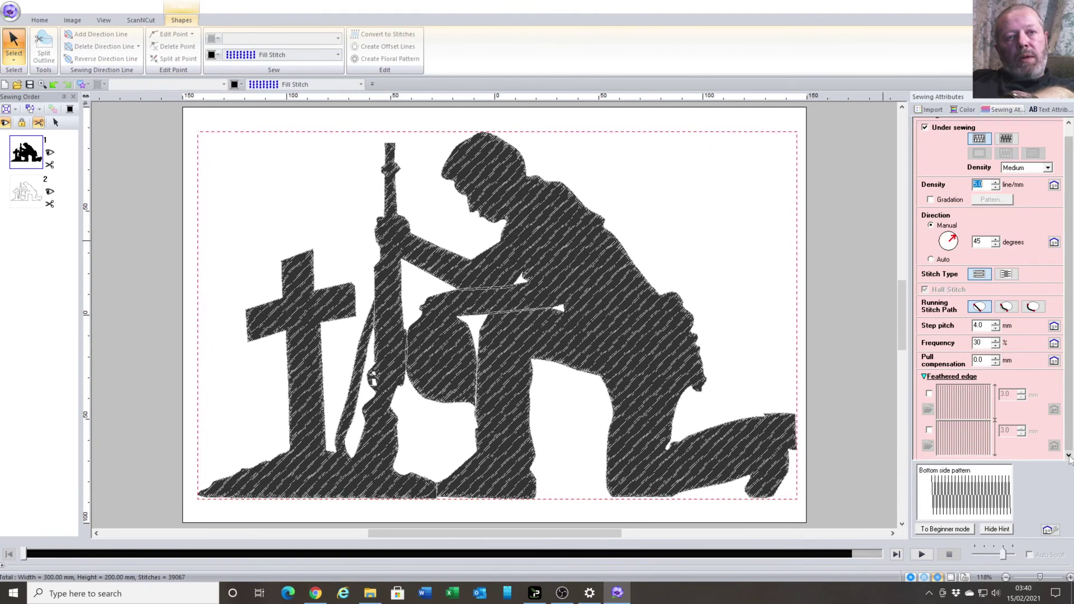
{"action": "left_click", "coordinate": [1069, 124]}
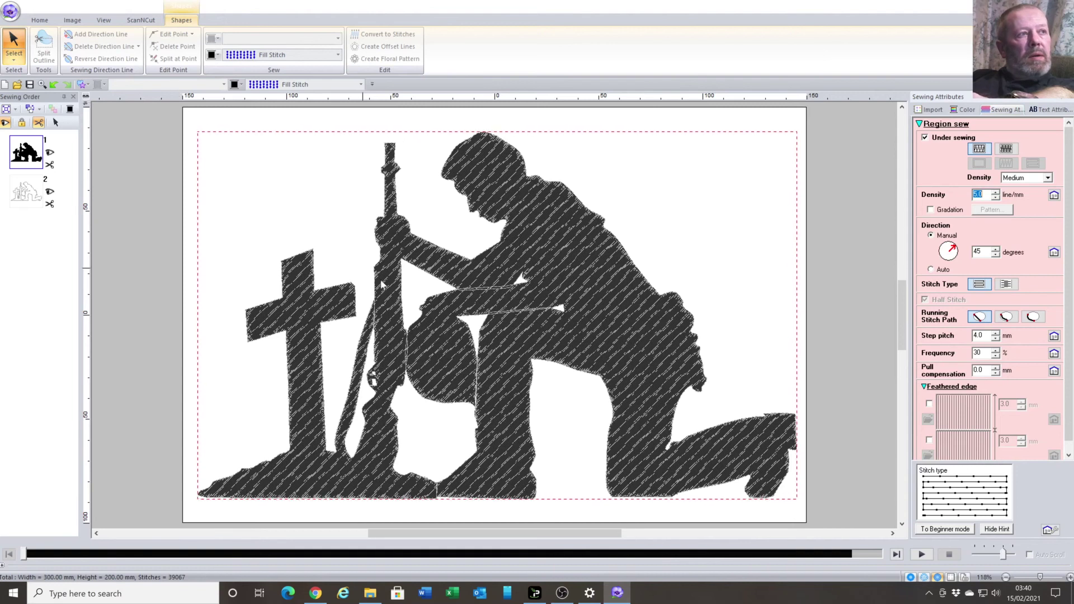
{"action": "left_click", "coordinate": [344, 248]}
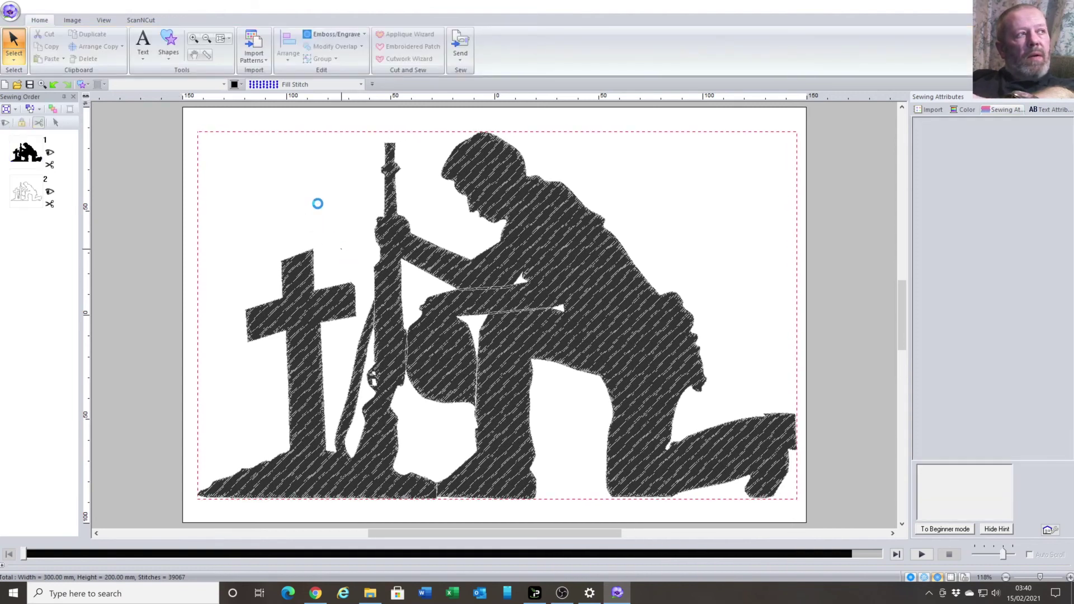
{"action": "left_click", "coordinate": [19, 199]}
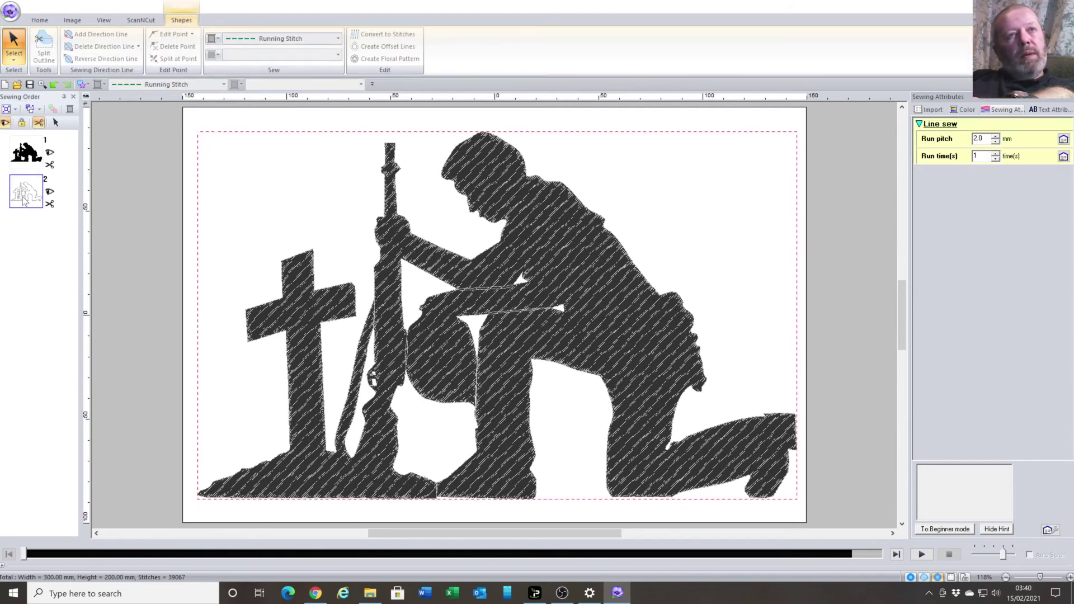
{"action": "left_click", "coordinate": [447, 224]}
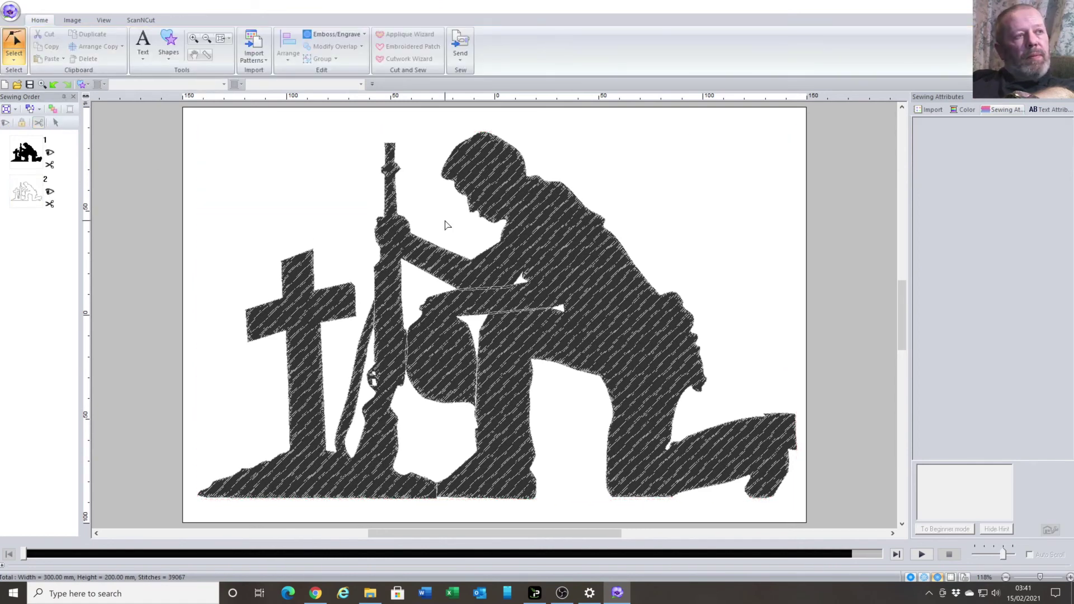
- Rotate the silhouette's fill direction line to 58 degrees and deselect the design
{"action": "left_click", "coordinate": [574, 283]}
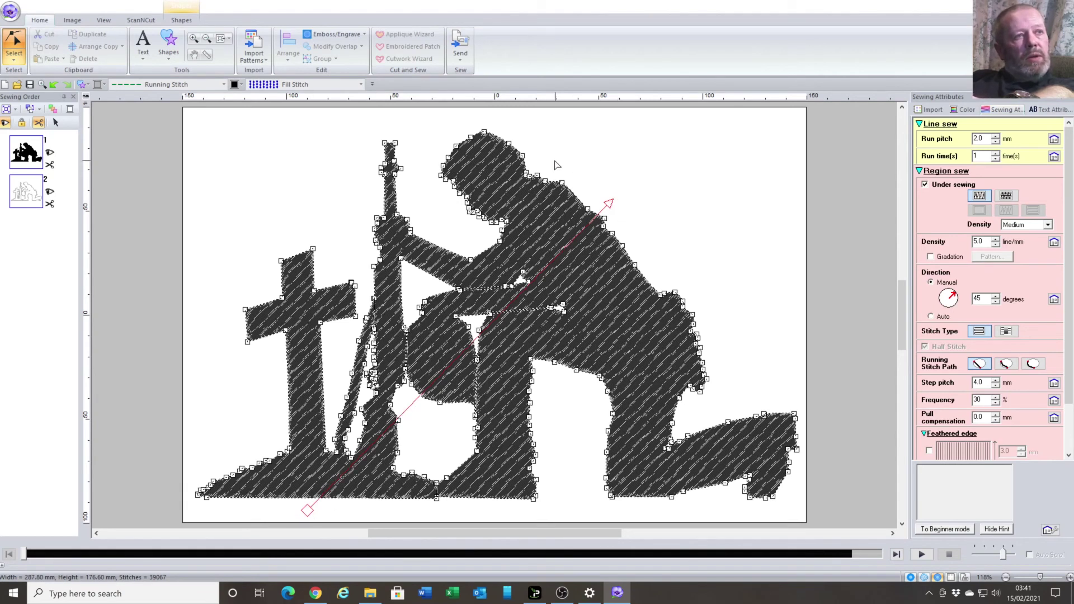
{"action": "left_click", "coordinate": [542, 141]}
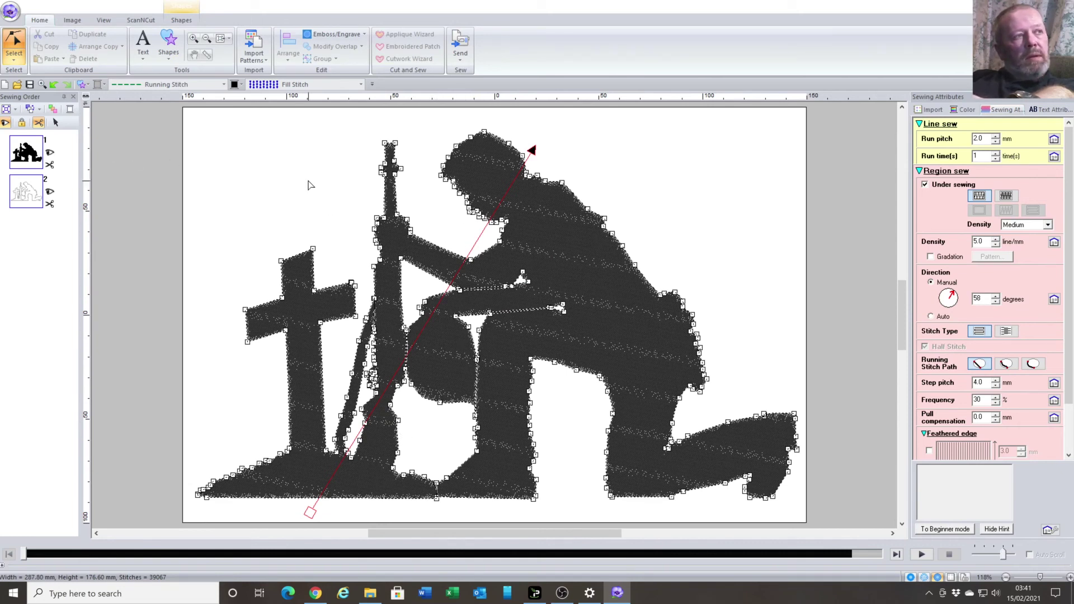
{"action": "left_click", "coordinate": [262, 169]}
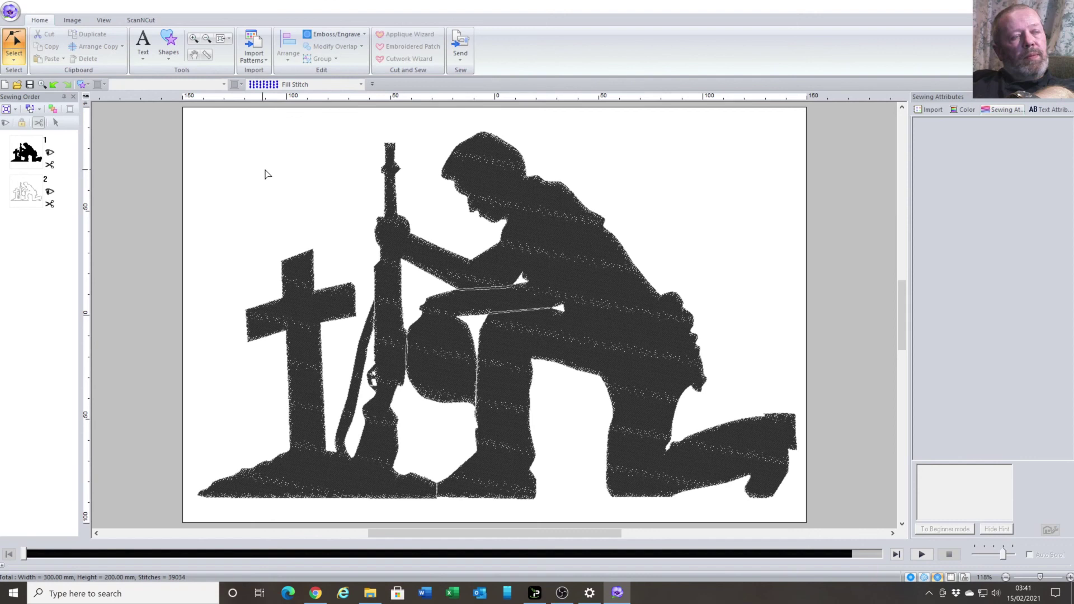
- Run the stitch simulation of the whole silhouette design, raise its playback speed to maximum, and stop it after the last stitch
{"action": "left_click", "coordinate": [922, 555]}
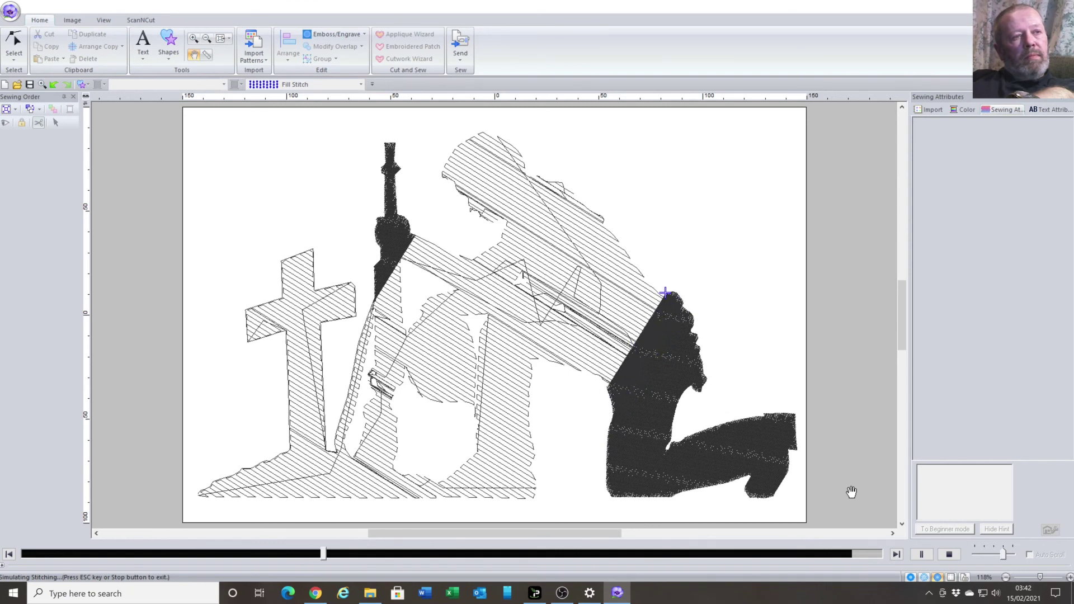
{"action": "left_click", "coordinate": [1011, 556]}
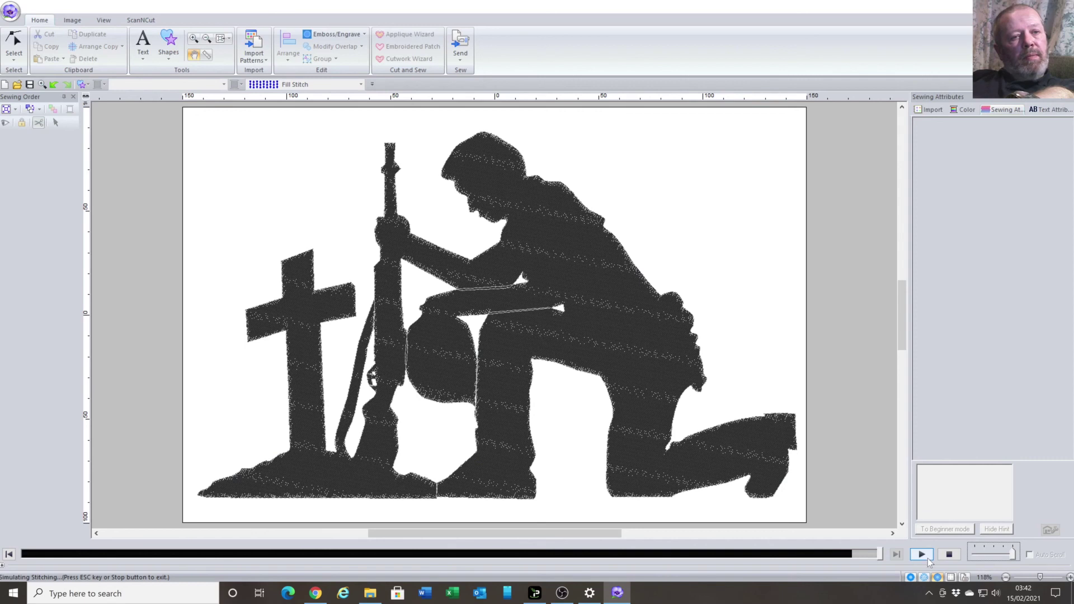
{"action": "left_click", "coordinate": [950, 555]}
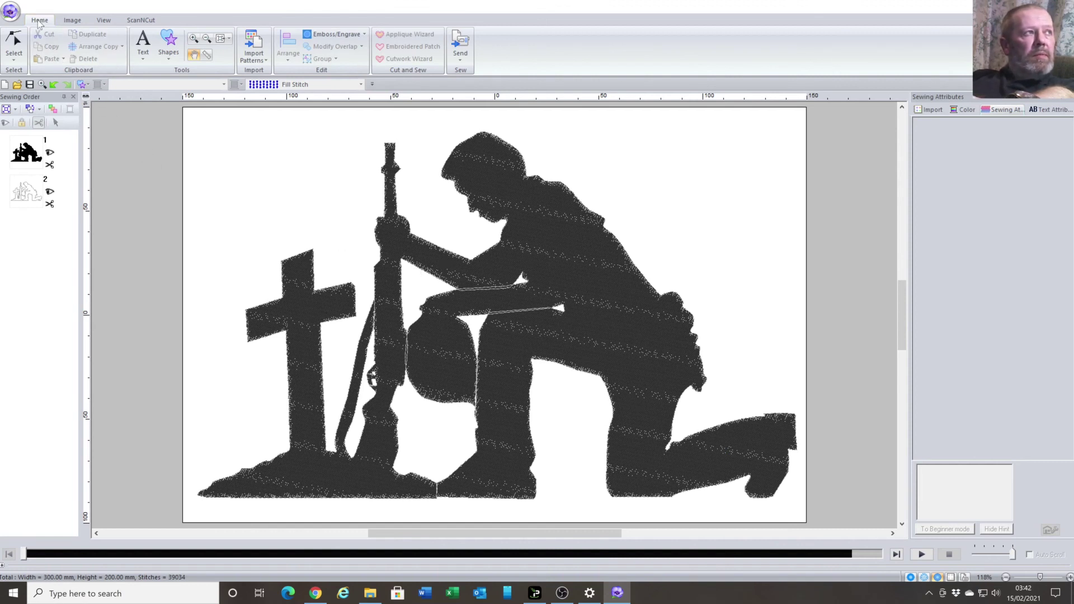
- Save the finished silhouette embroidery design as a new file
{"action": "left_click", "coordinate": [21, 17]}
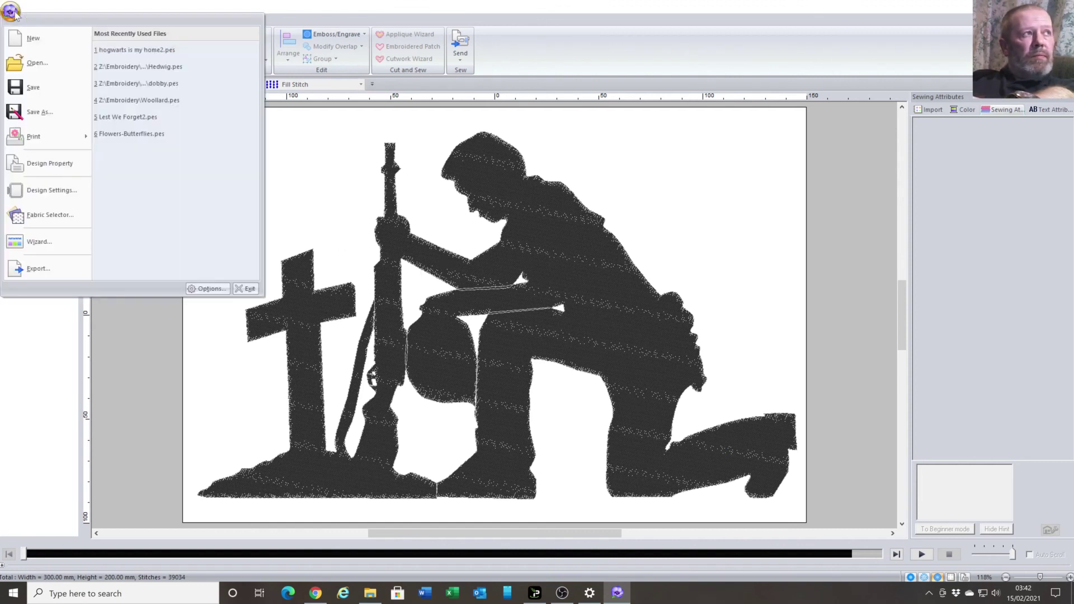
{"action": "left_click", "coordinate": [35, 112]}
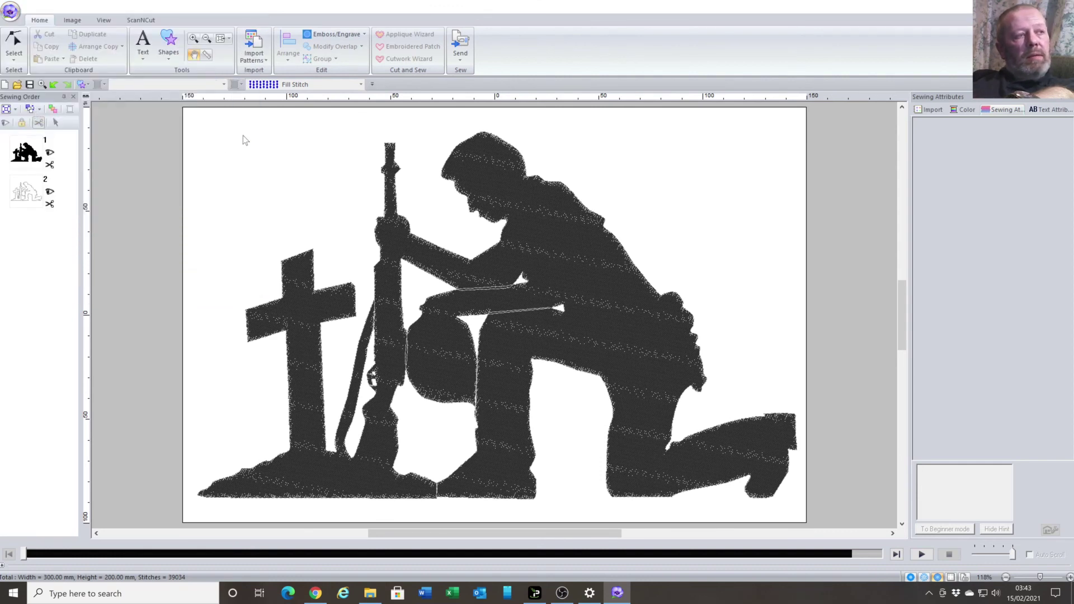
{"action": "key", "text": "Return"}
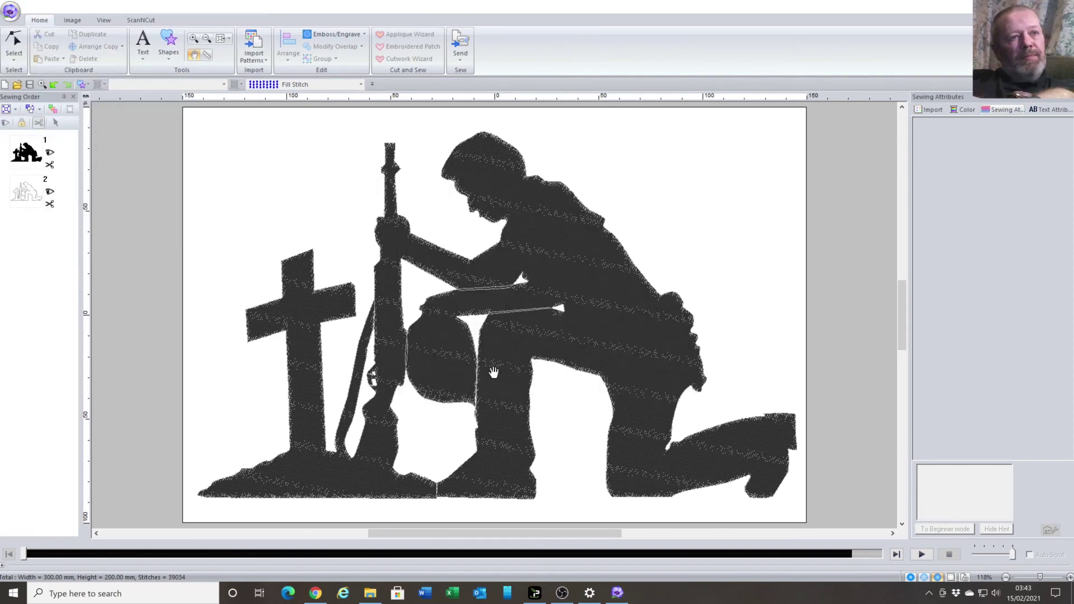